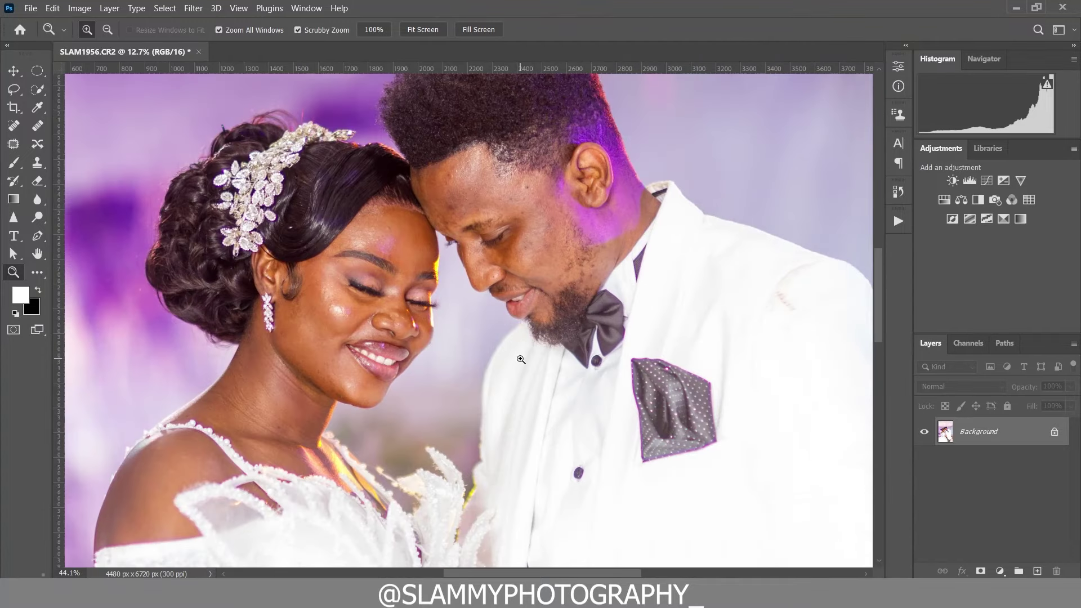
Inspect the couple's faces by zooming in, then fit the whole photo on screen
scroll(518, 365, "up", 1)
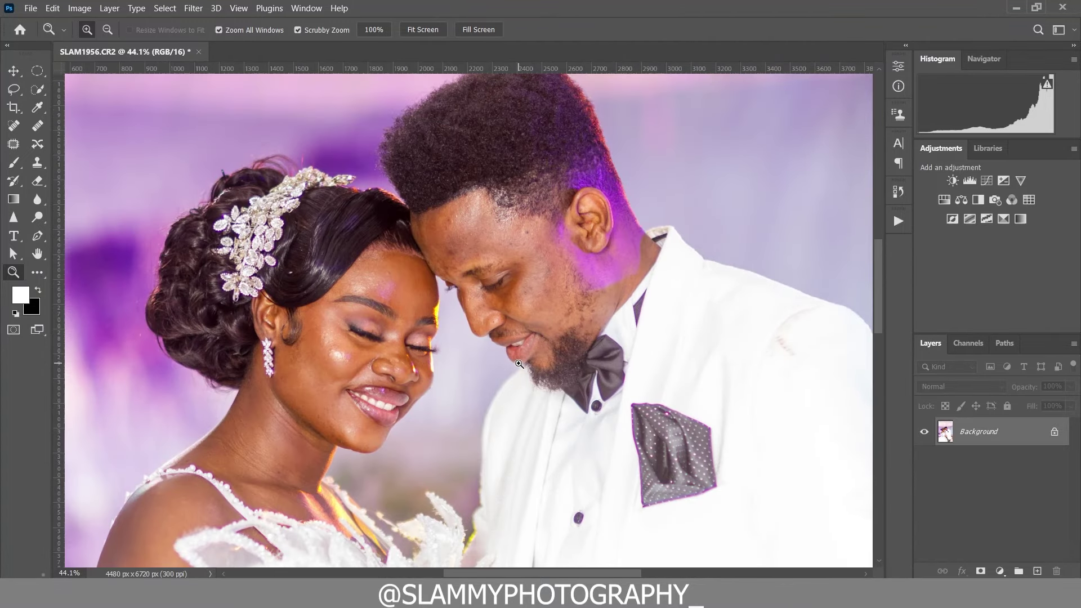
left_click(239, 8)
left_click(279, 131)
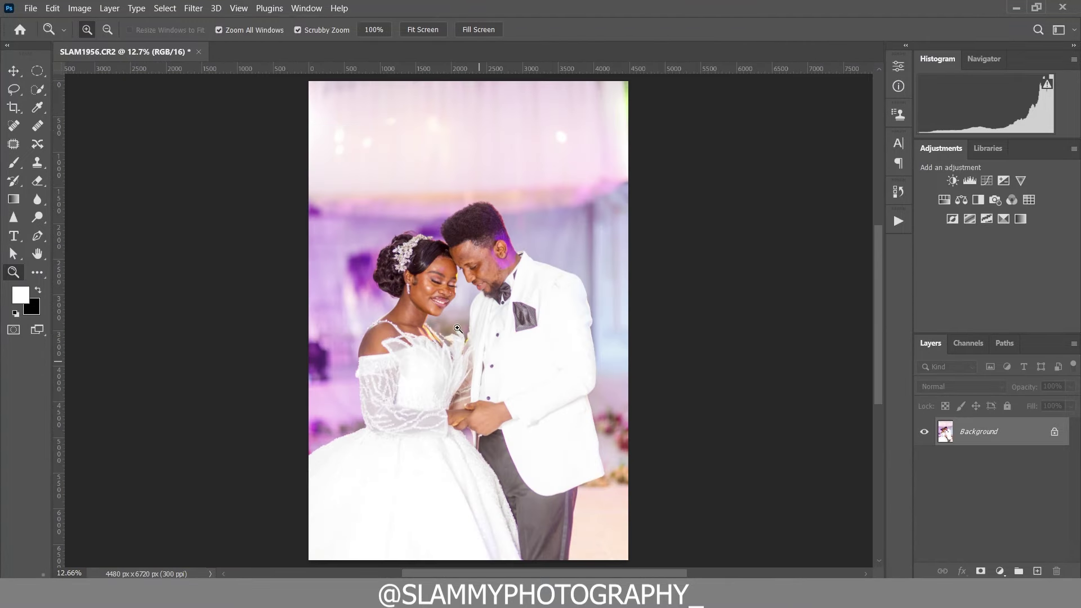
left_click_drag(441, 275, 502, 284)
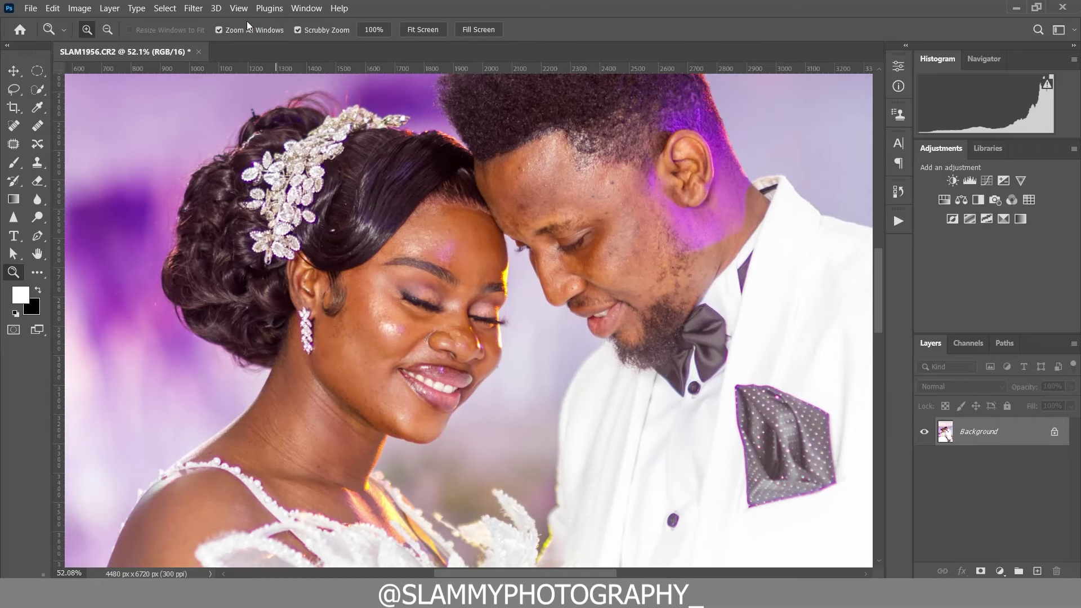
left_click(240, 8)
left_click(285, 133)
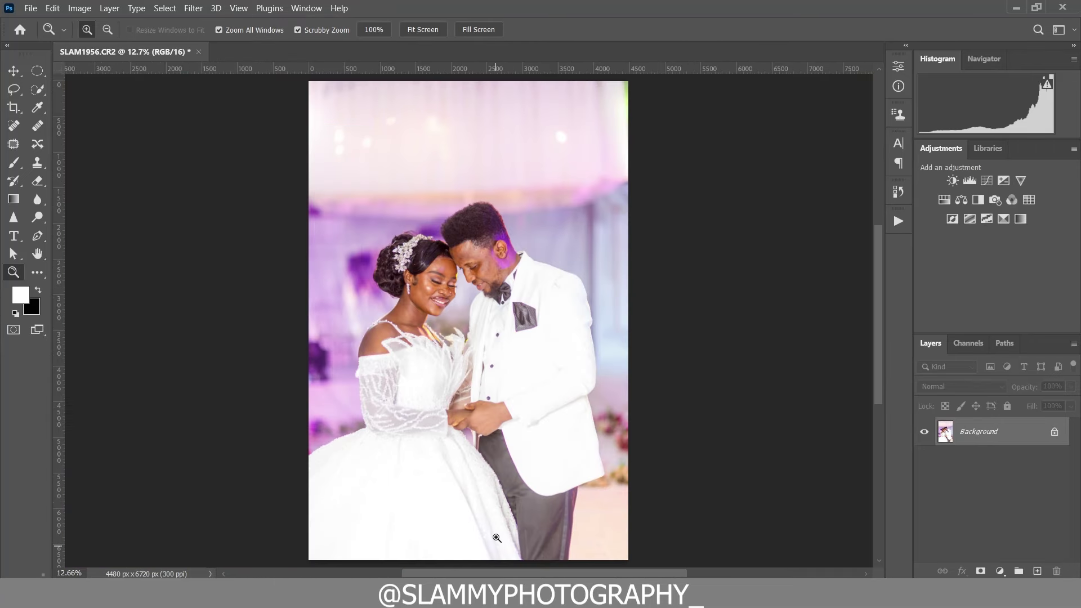
left_click_drag(471, 388, 507, 395)
scroll(514, 446, "up", 3)
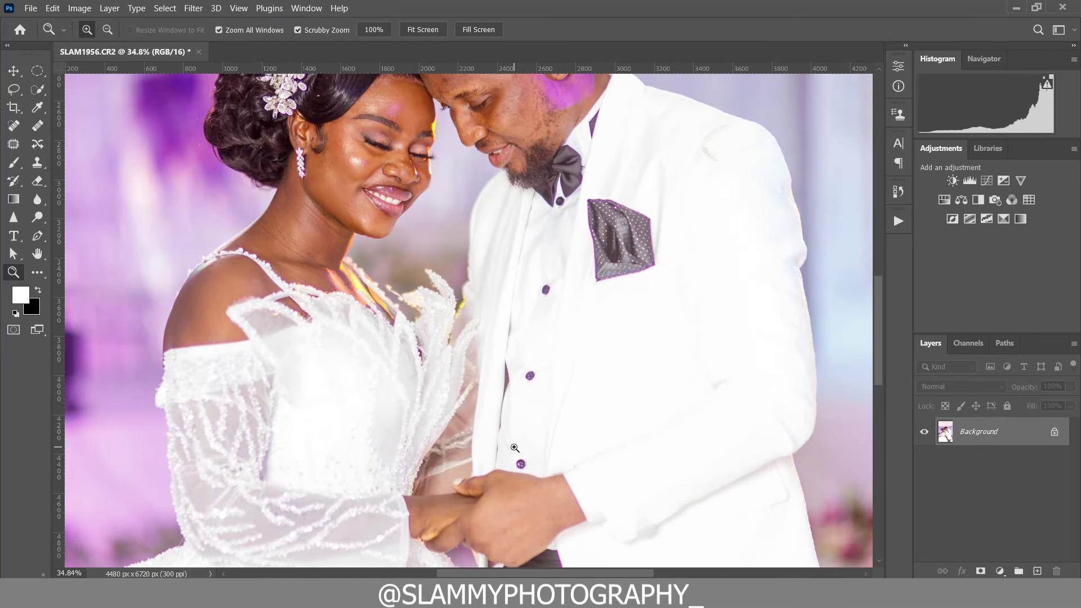
scroll(514, 445, "up", 1)
left_click(239, 9)
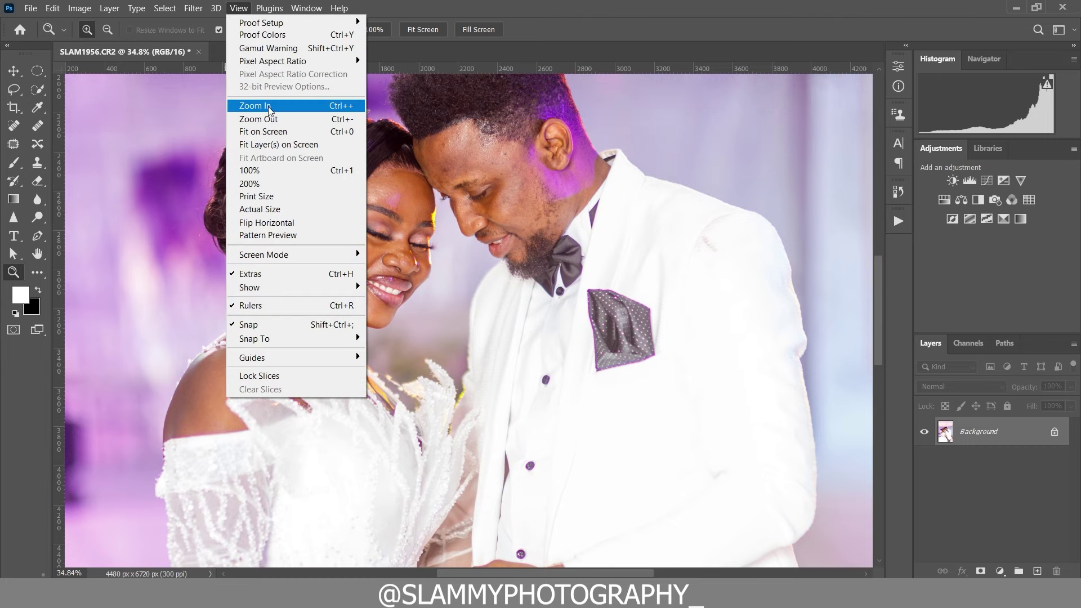
left_click(285, 144)
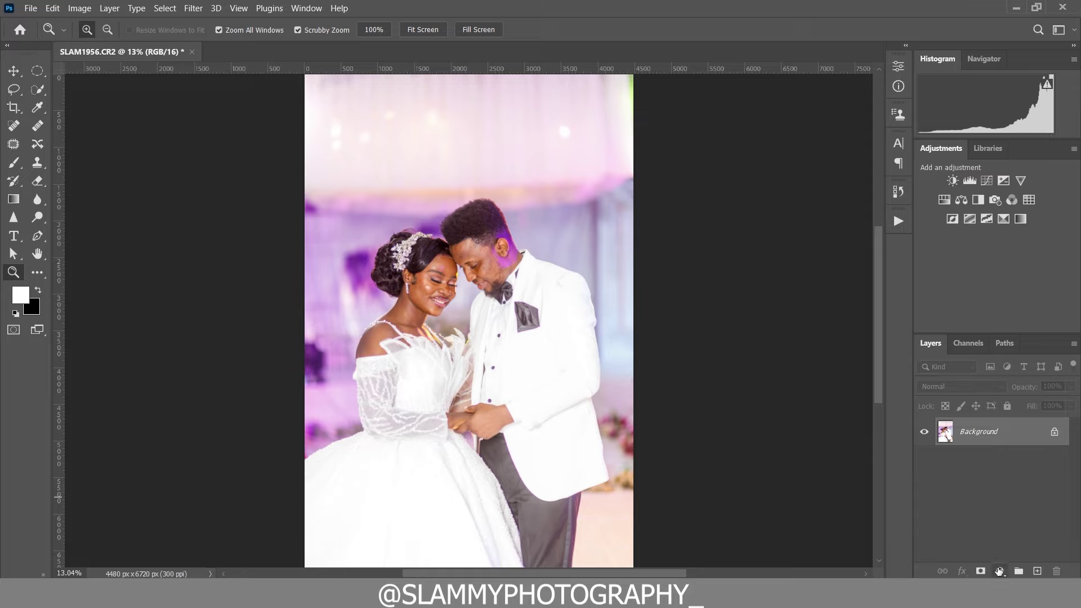
Add a Color Lookup layer loaded with the white wedding luts.CUBE LUT
left_click(1000, 571)
left_click(996, 490)
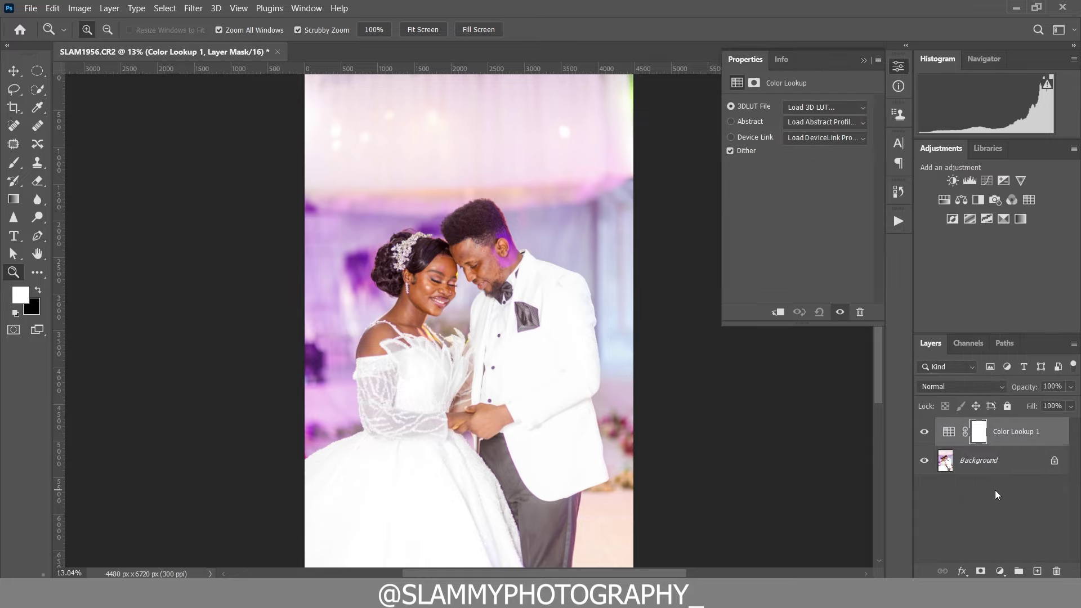
left_click(808, 105)
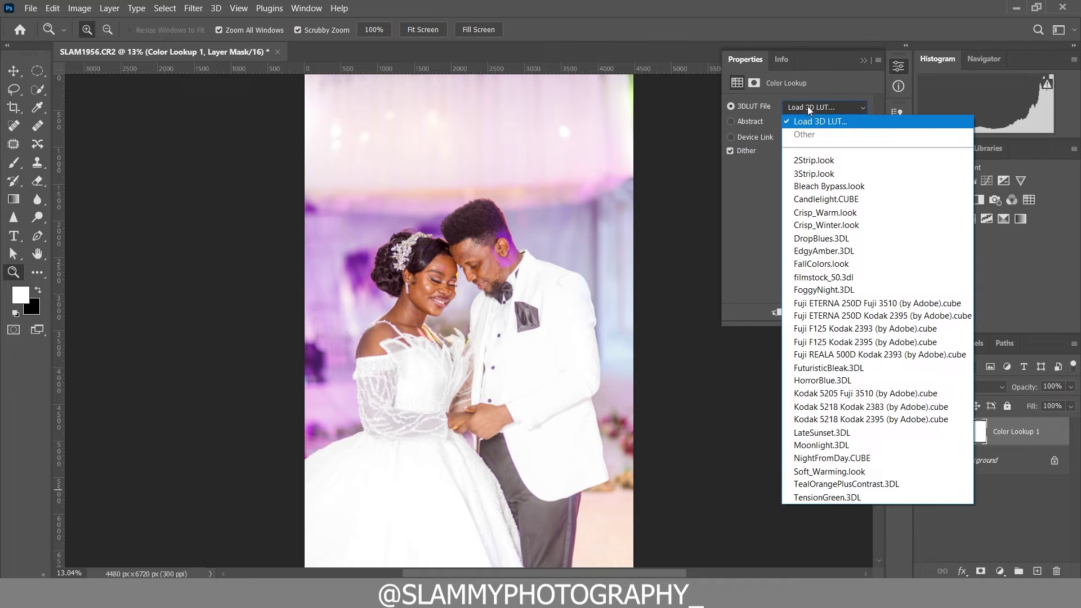
left_click(820, 122)
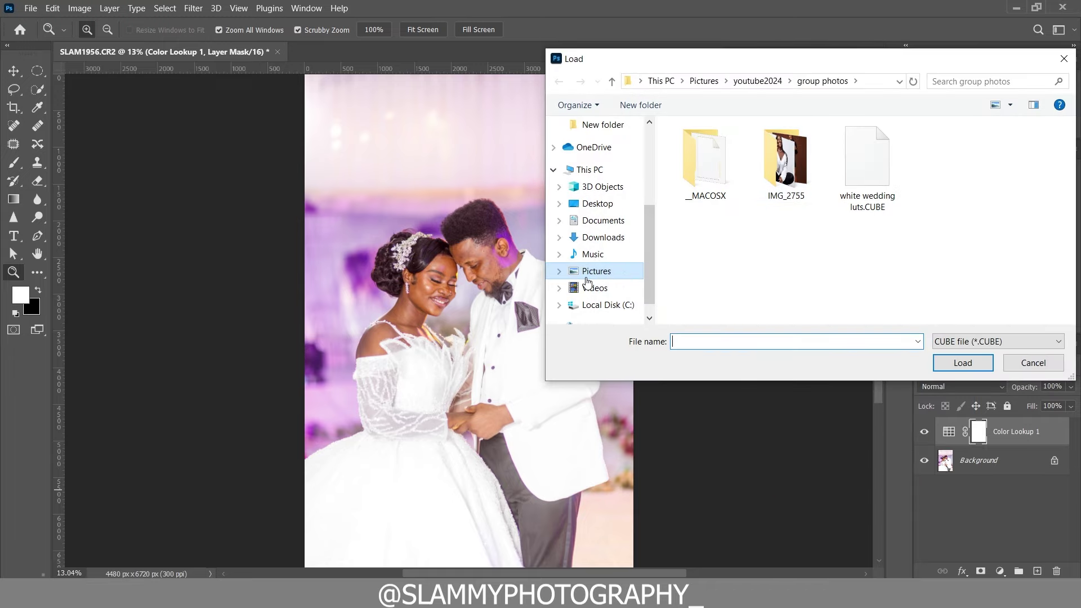
left_click(873, 187)
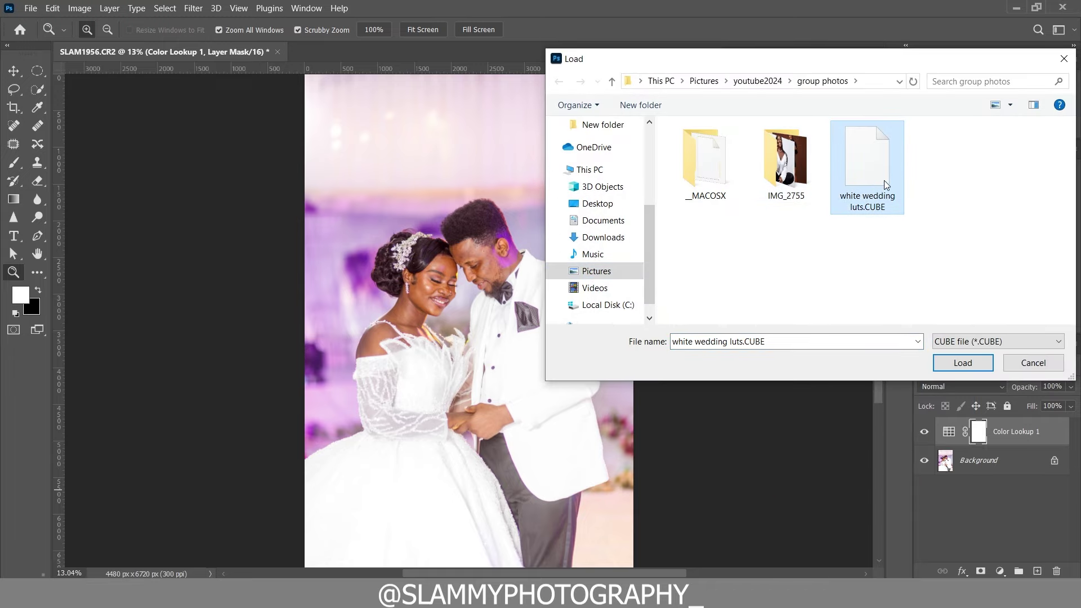
left_click(963, 363)
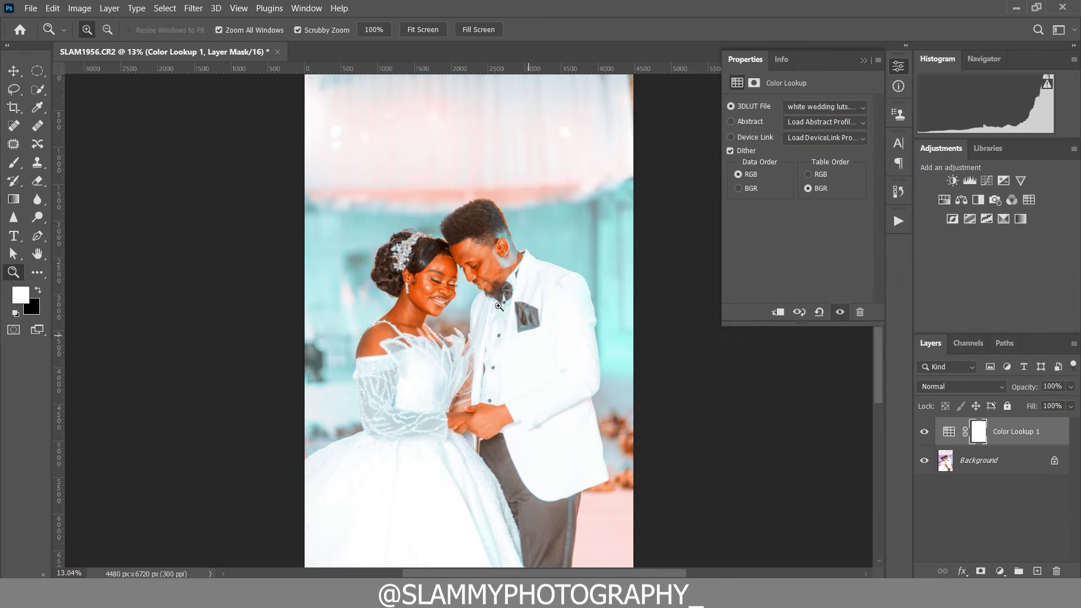
Preview the LUT look on the faces, then delete the Color Lookup 1 layer
left_click_drag(500, 307, 535, 327)
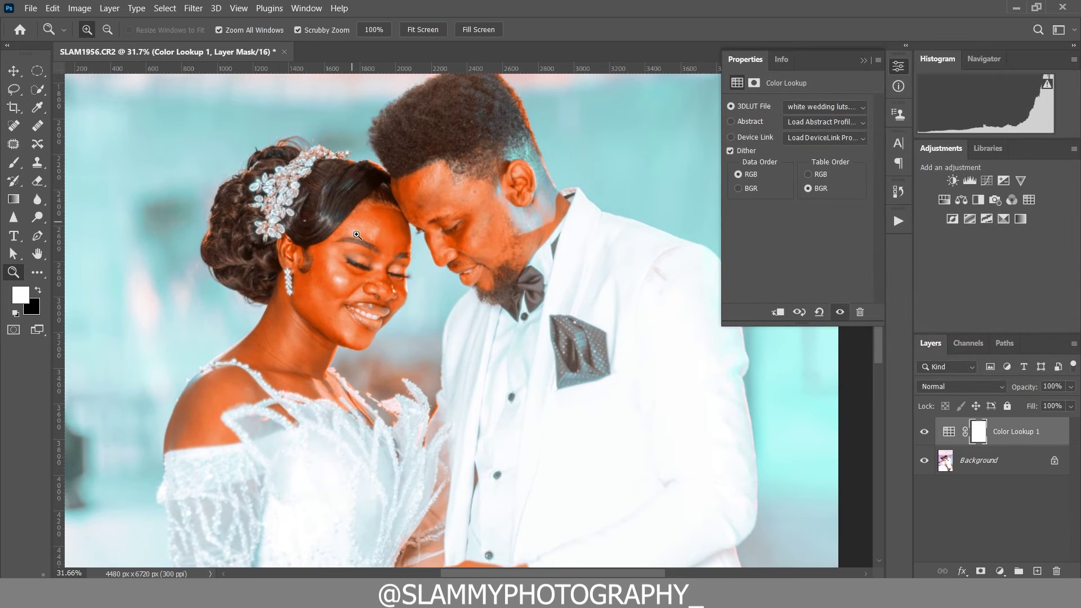
left_click(238, 8)
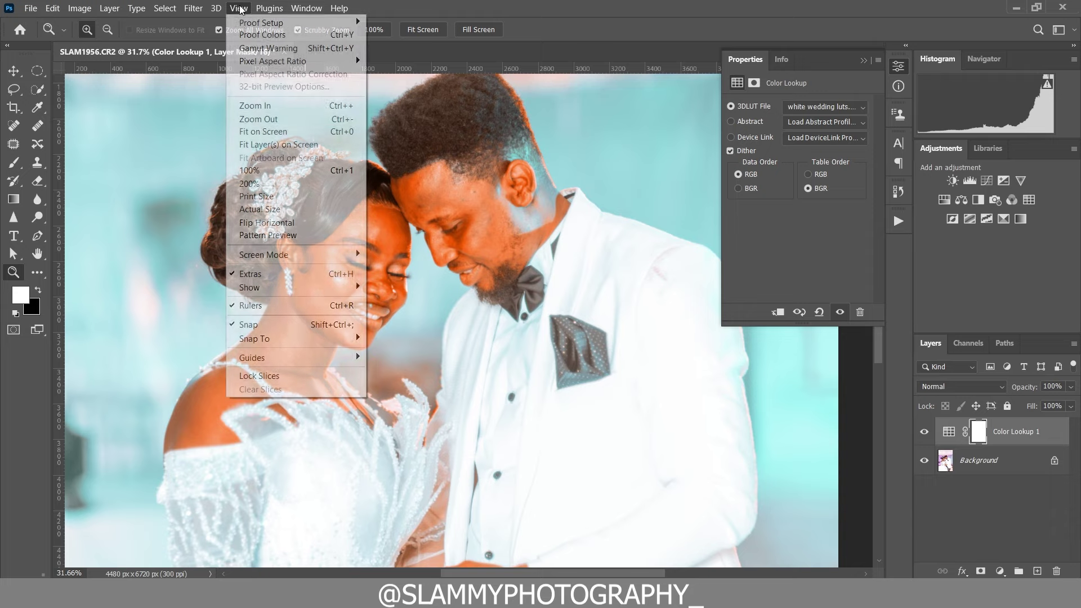
left_click(293, 131)
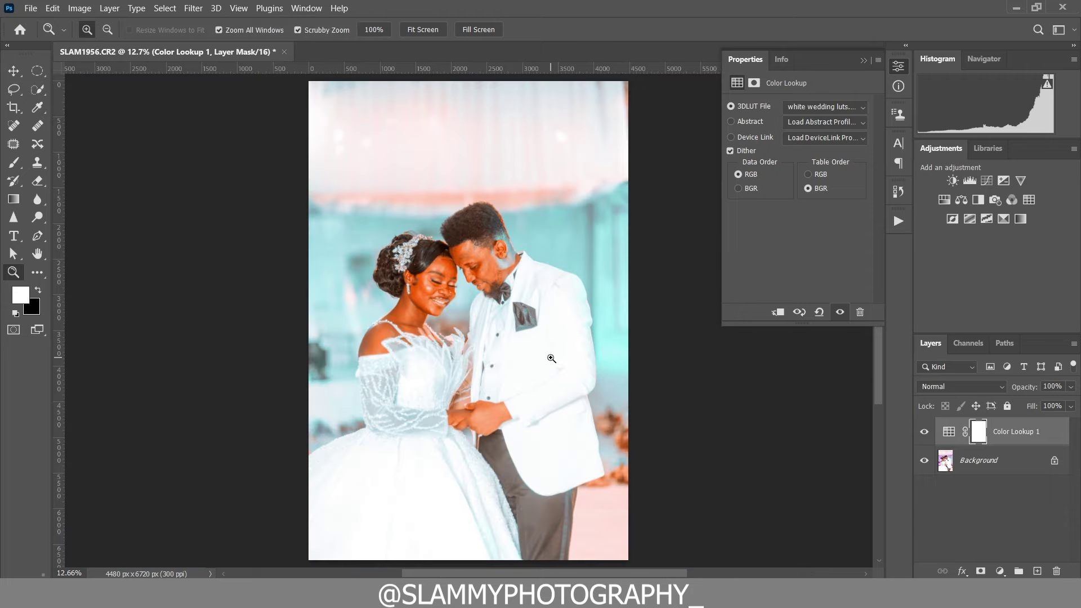
left_click_drag(1013, 430, 1057, 571)
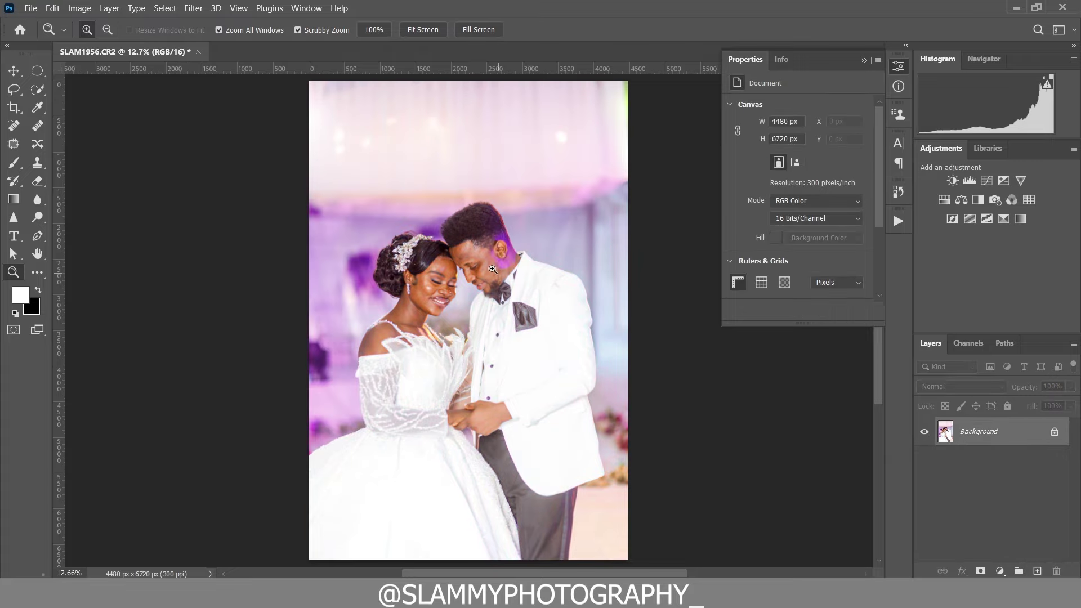
Heal the blemishes and dark spot on the groom's forehead and cheek with a larger Spot Healing Brush
left_click_drag(493, 269, 535, 268)
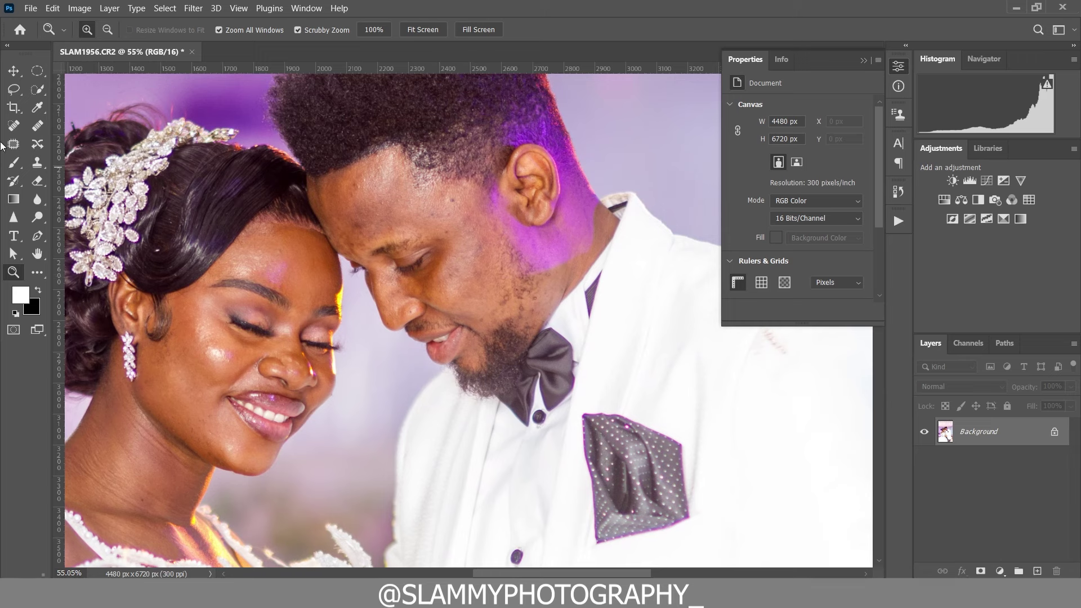
left_click(14, 126)
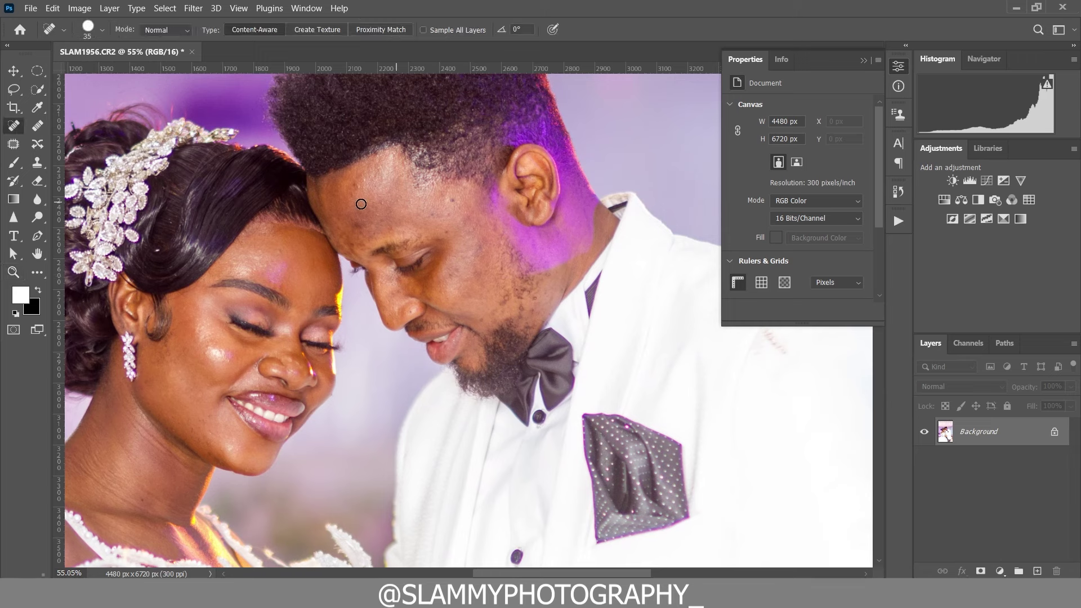
key("bracketright")
left_click_drag(394, 205, 369, 214)
left_click(454, 202)
left_click_drag(446, 280, 473, 281)
Remove the stray dark strand at the hairline with a smaller brush, then review the whole photo
key("bracketleft")
key("bracketleft")
key("bracketleft")
key("bracketleft")
mouse_move(300, 225)
left_mouse_down()
mouse_move(280, 223)
mouse_move(321, 230)
left_mouse_up()
key("bracketright")
left_click(239, 8)
left_click(272, 133)
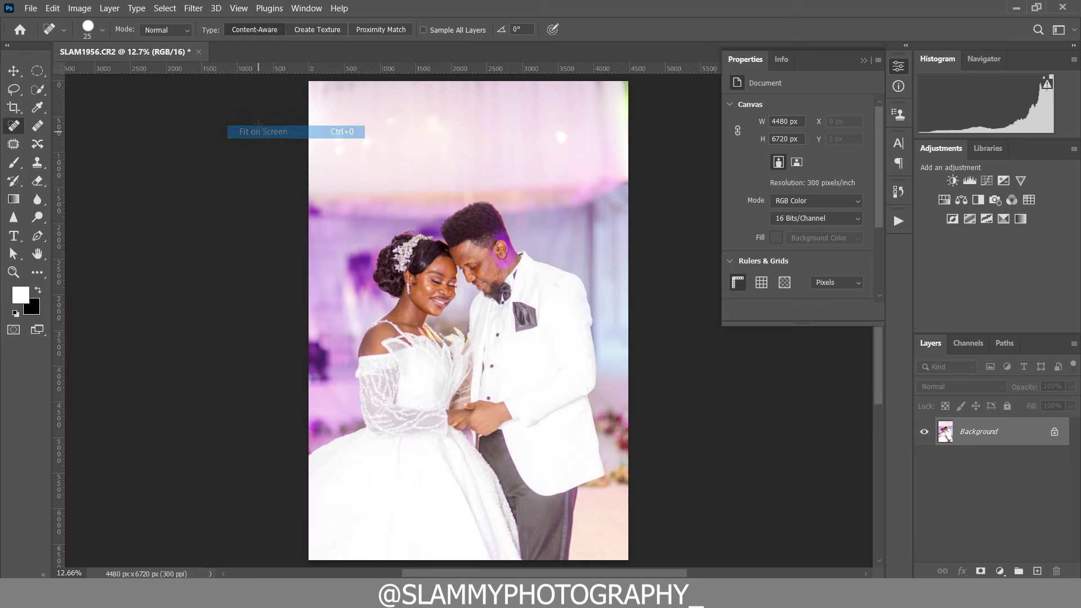
left_click(12, 272)
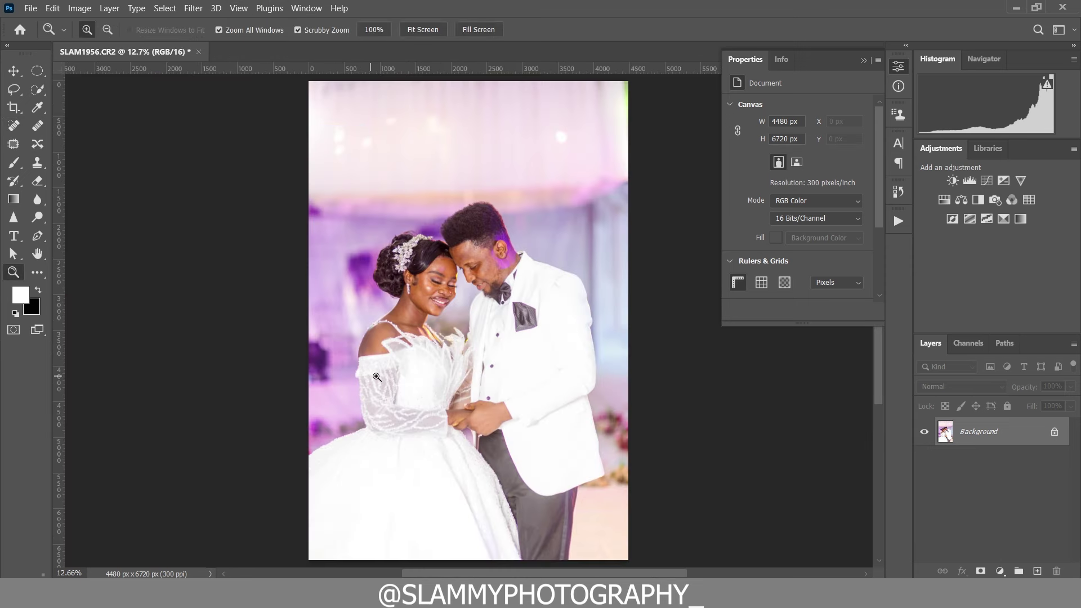
left_click_drag(481, 353, 510, 353)
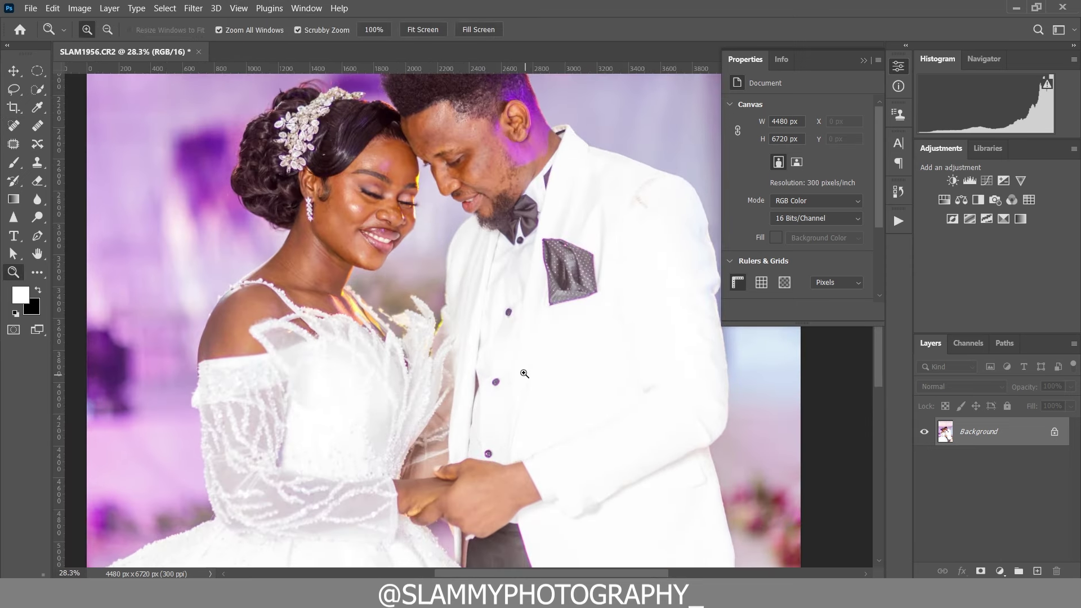
left_click(239, 8)
left_click(263, 132)
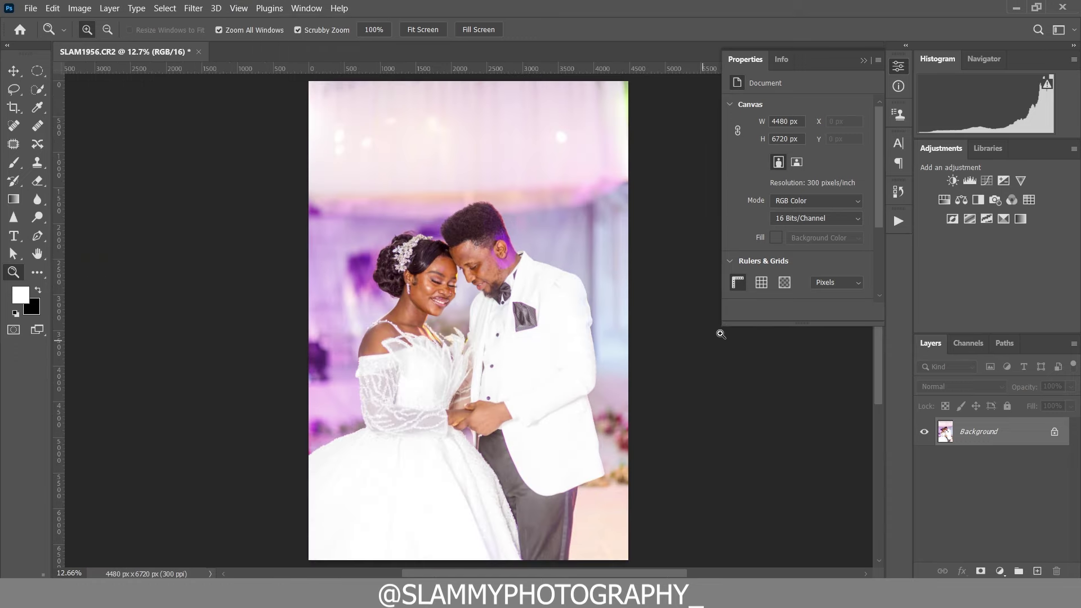
left_click_drag(487, 352, 515, 374)
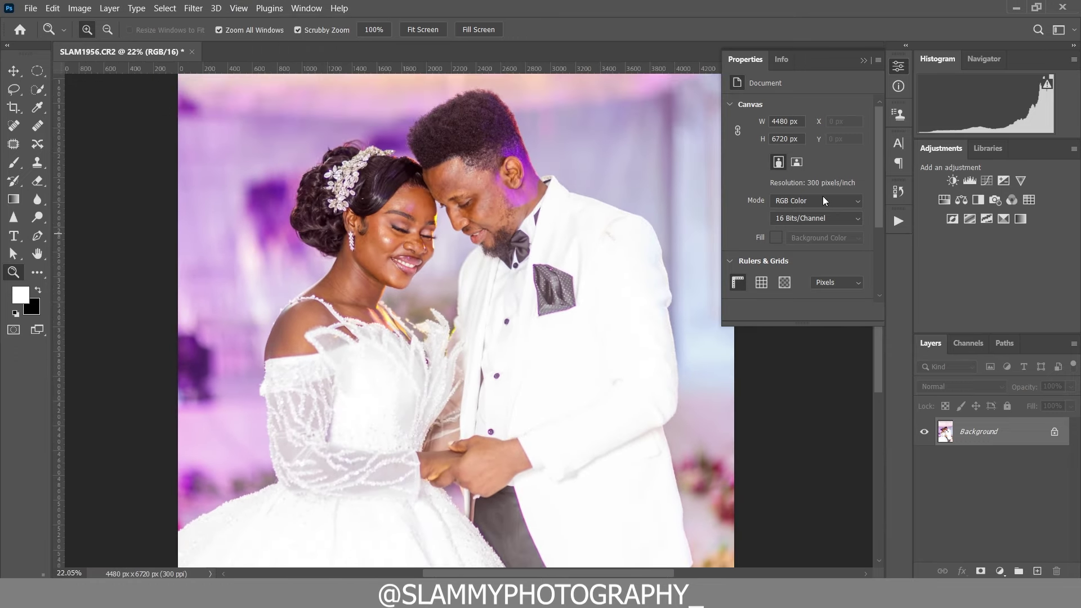
Run the autoFix FS action and toggle the AutoFIX layer to compare before and after
left_click(898, 221)
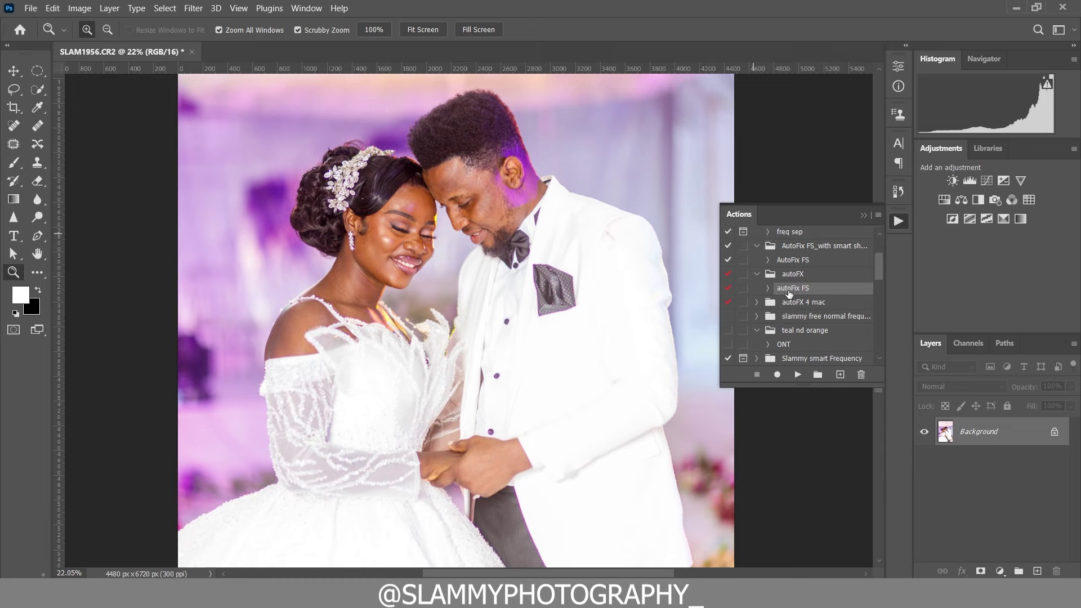
left_click(798, 375)
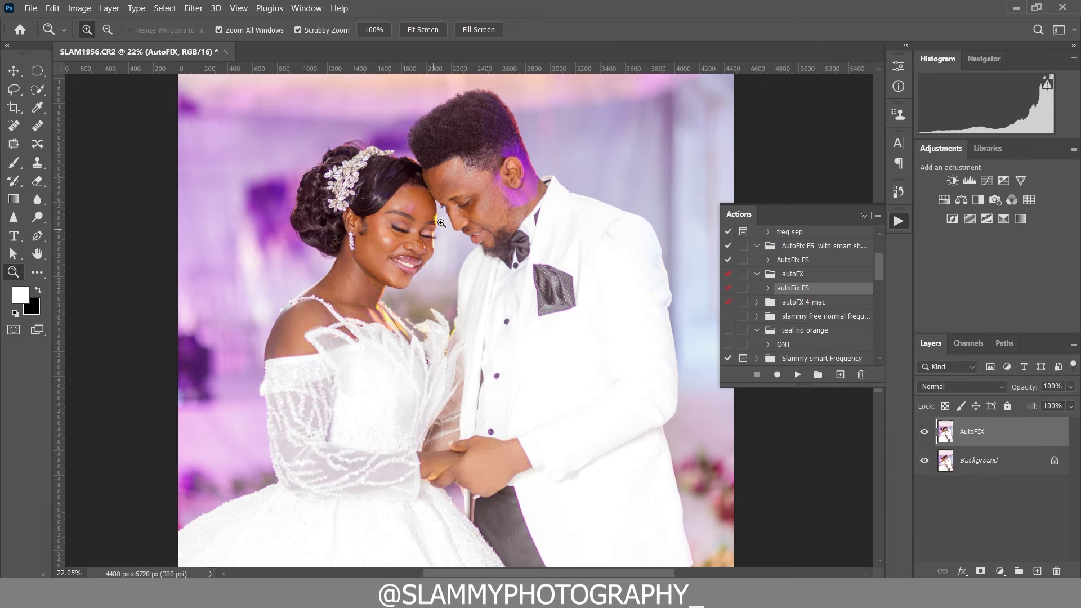
left_click_drag(442, 201, 468, 269)
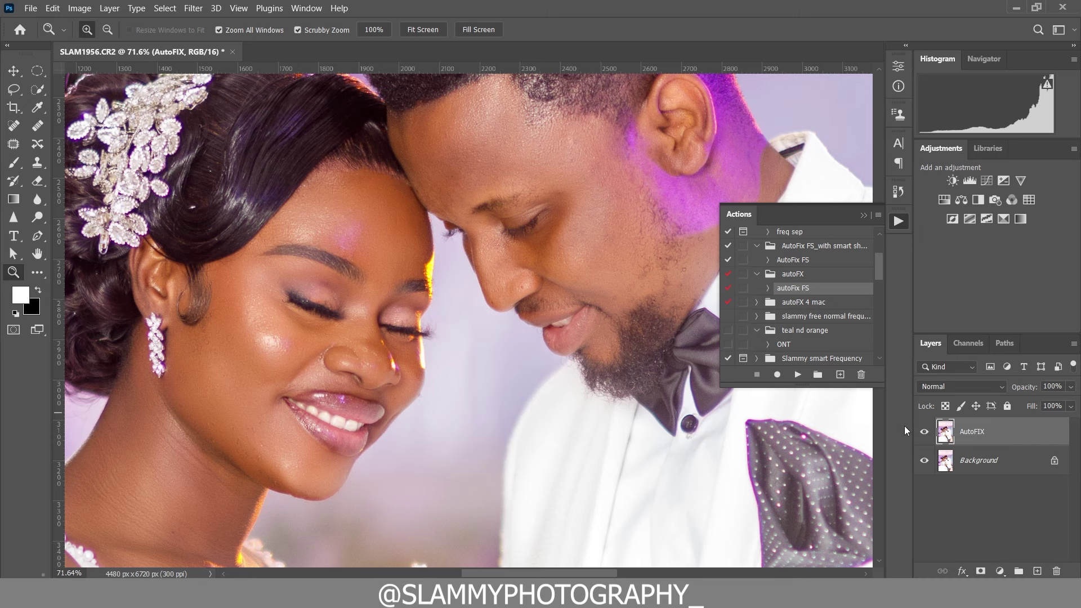
left_click(924, 432)
left_click(923, 432)
Inspect the retouched faces up close and leave the AutoFIX layer visible
scroll(447, 437, "up", 3)
left_click_drag(447, 438, 513, 297)
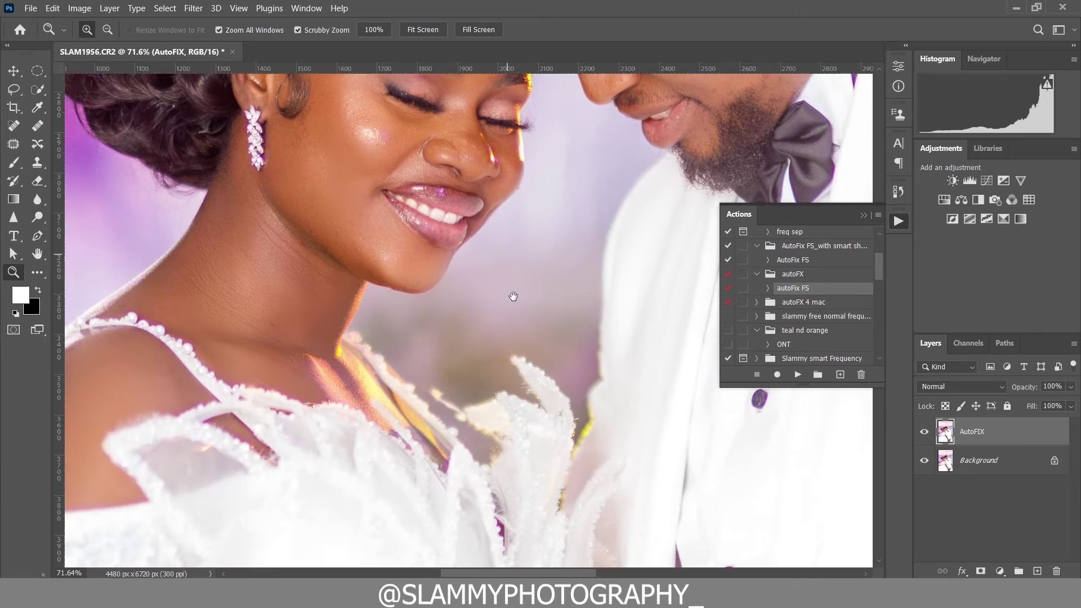
left_click_drag(510, 225, 435, 442)
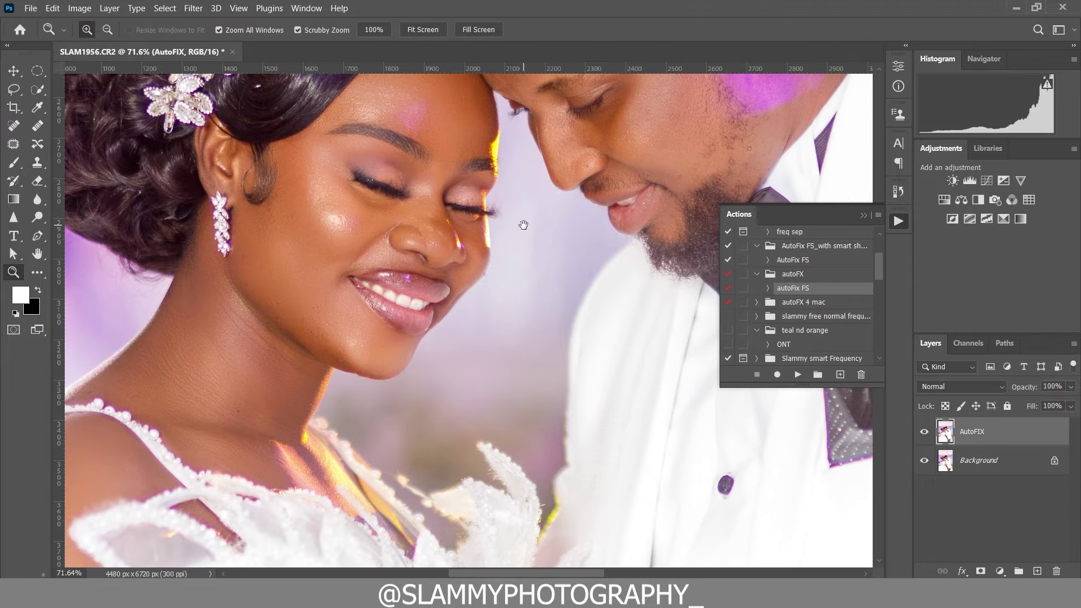
left_click_drag(524, 225, 447, 359)
left_click(239, 8)
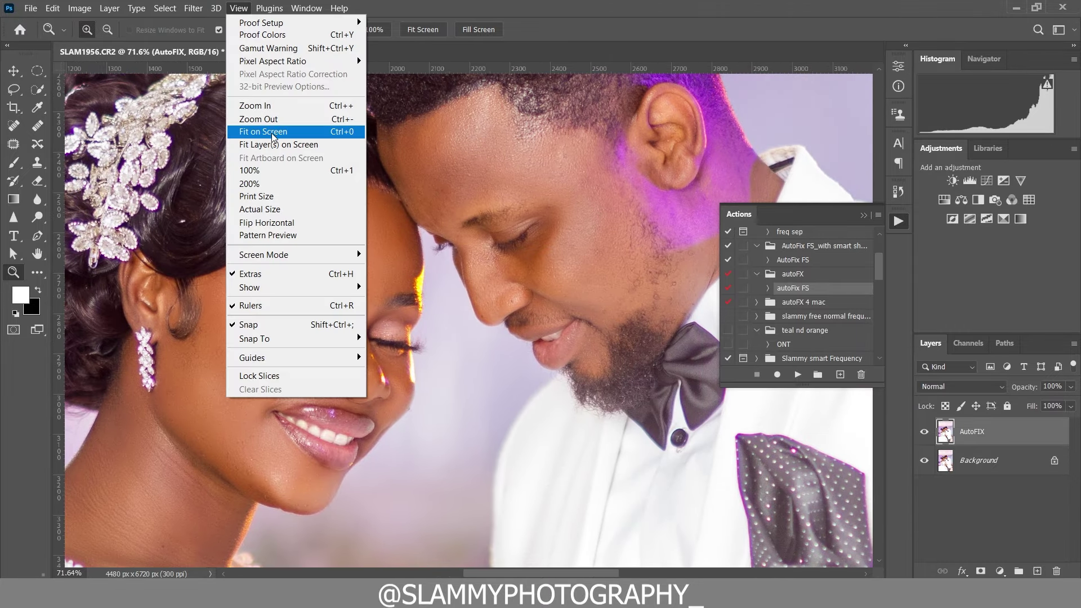
left_click(273, 134)
left_click_drag(460, 225, 457, 349)
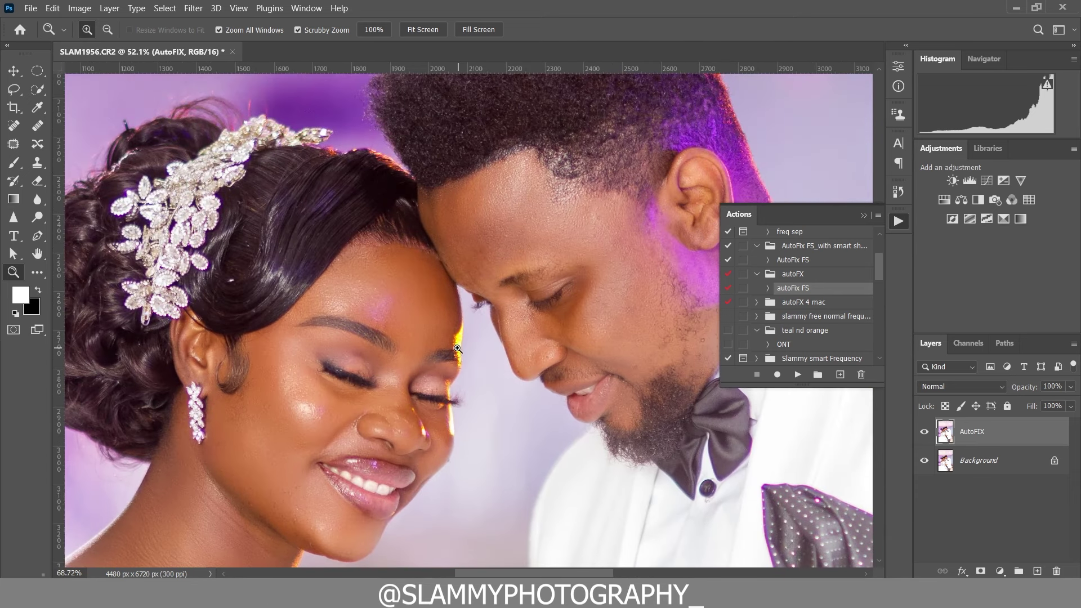
left_click(924, 431)
Flatten the image into a single Background layer and rerun the autoFix FS action
right_click(993, 436)
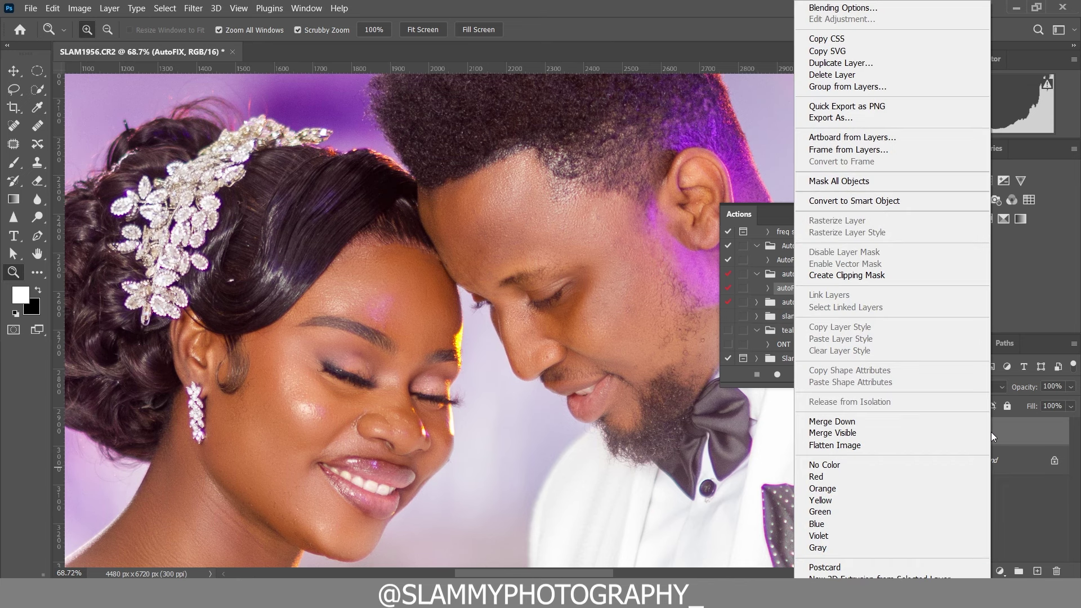
right_click(1019, 428)
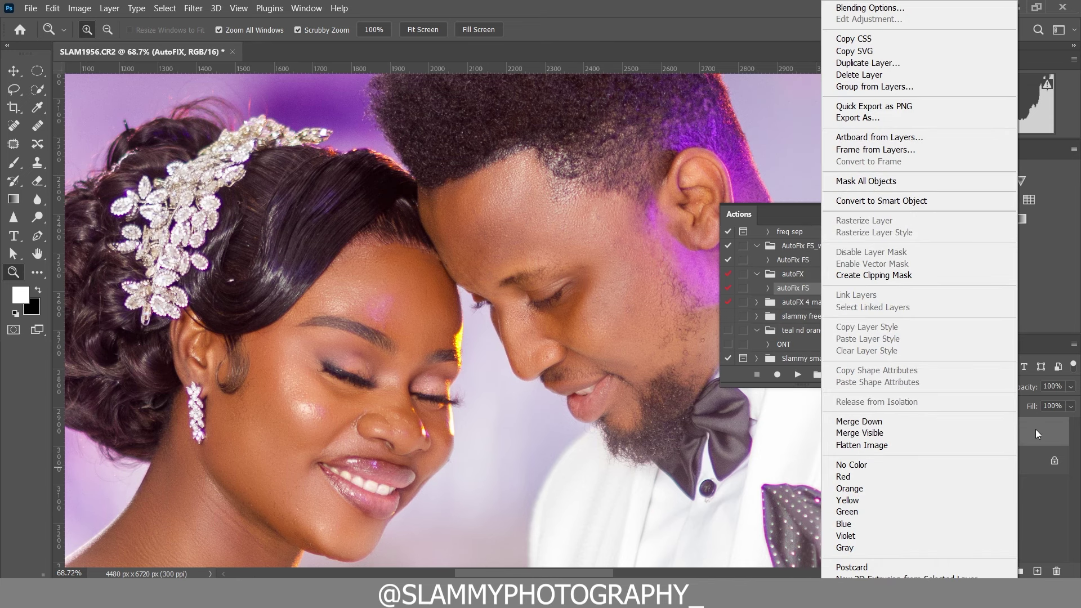
left_click(941, 446)
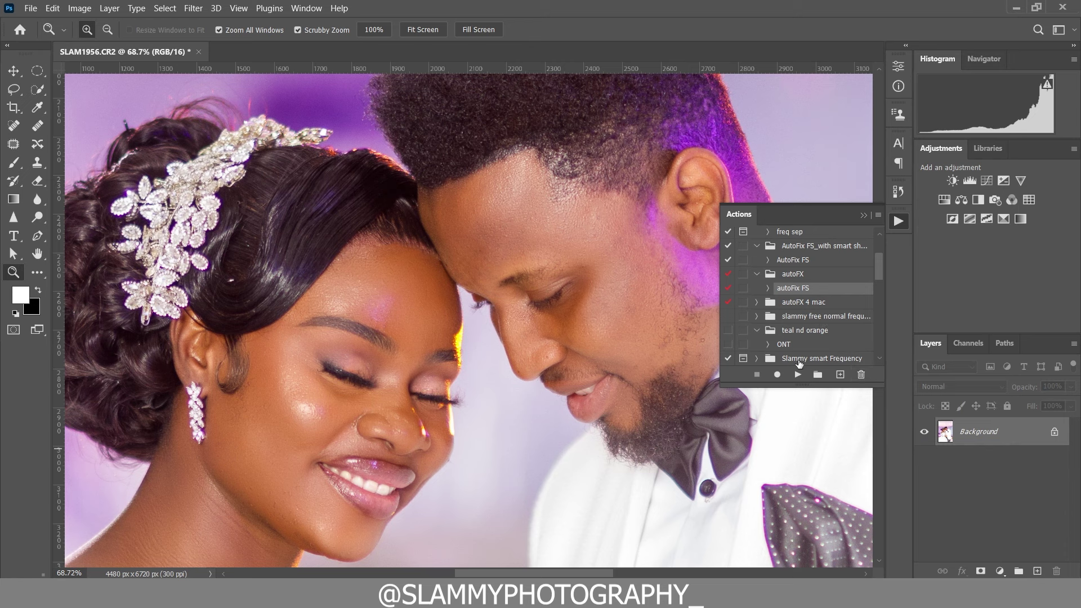
left_click(799, 375)
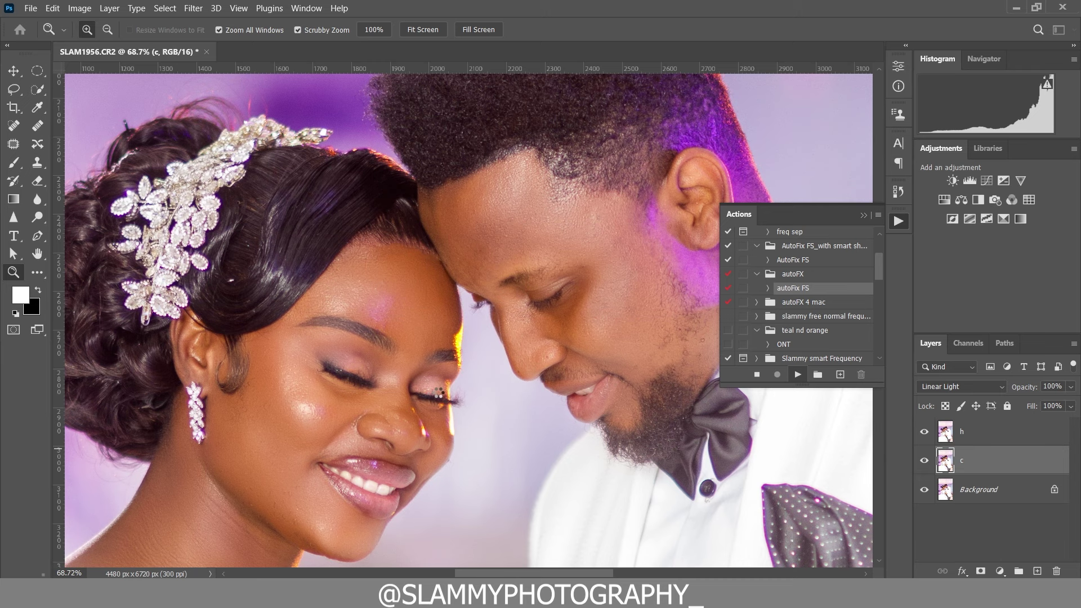
Bring up the History panel listing the edit states
scroll(439, 393, "down", 5)
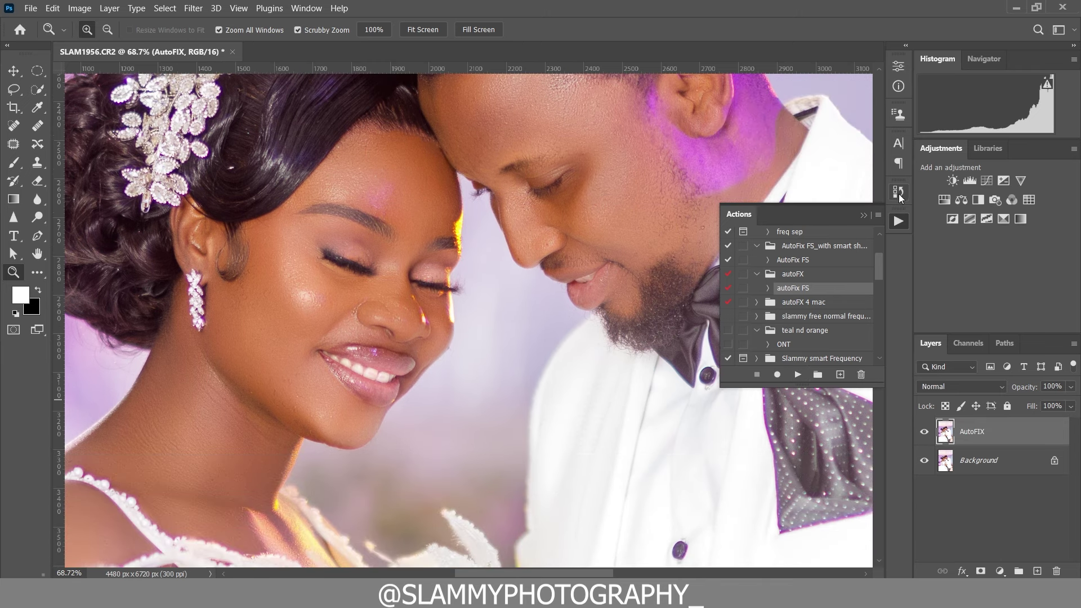
left_click(899, 194)
scroll(878, 311, "up", 10)
Revert to the original snapshot, then restore the History state containing the AutoFIX group
left_click(761, 213)
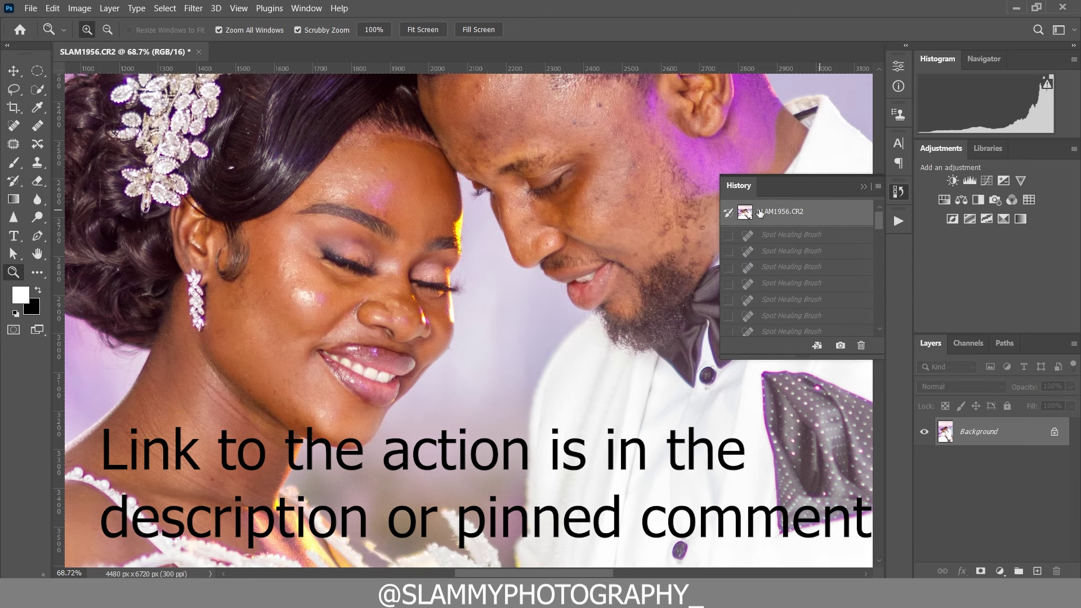
scroll(879, 281, "down", 10)
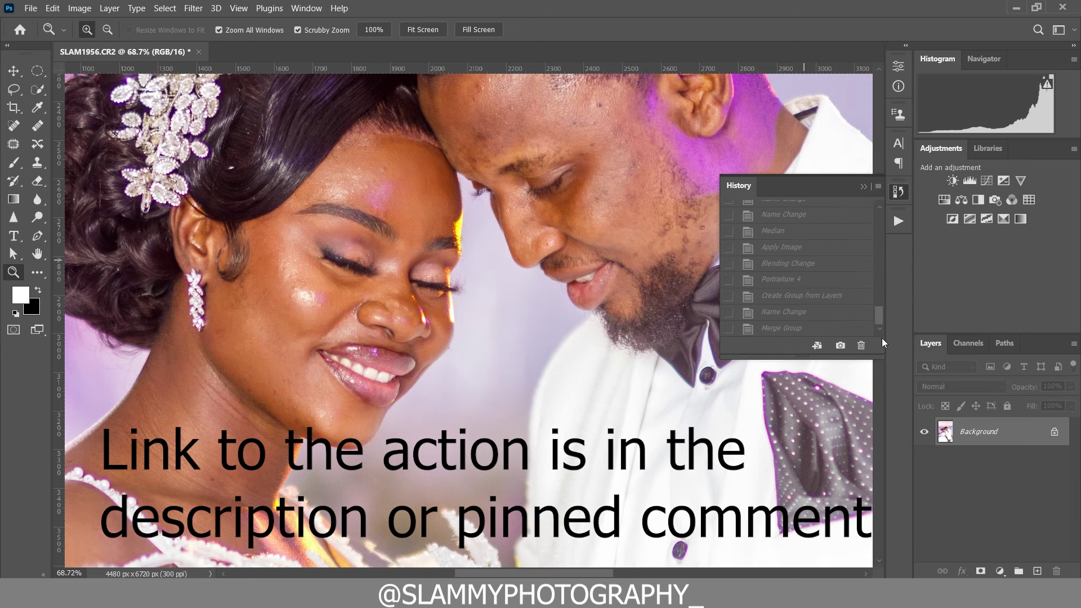
left_click(806, 313)
left_click_drag(599, 272, 507, 307)
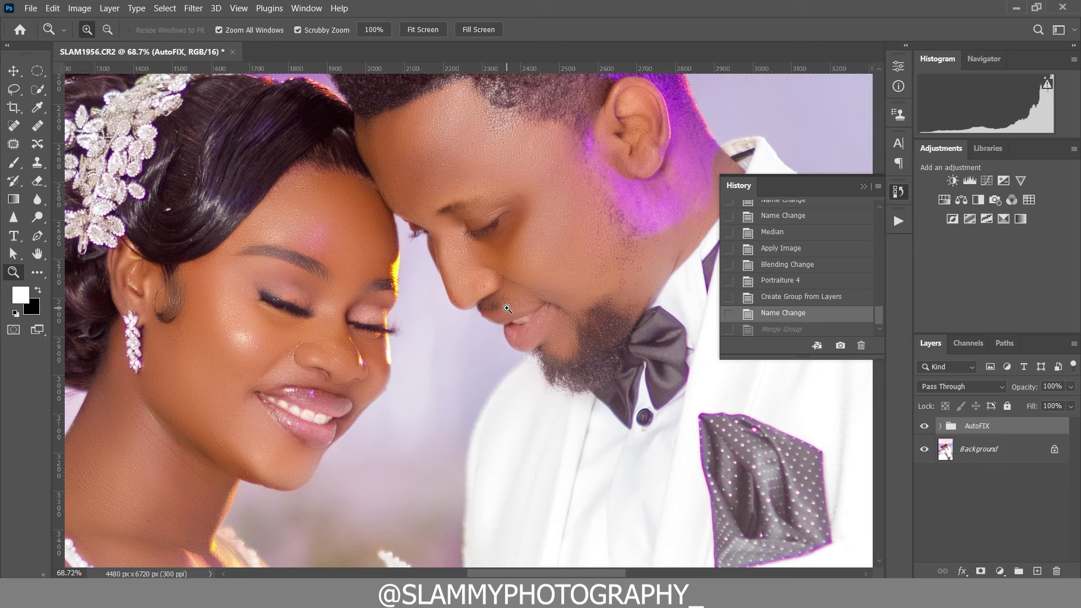
Delete the AutoFIX group and compare the result against the original snapshot
left_click_drag(1025, 431, 1057, 571)
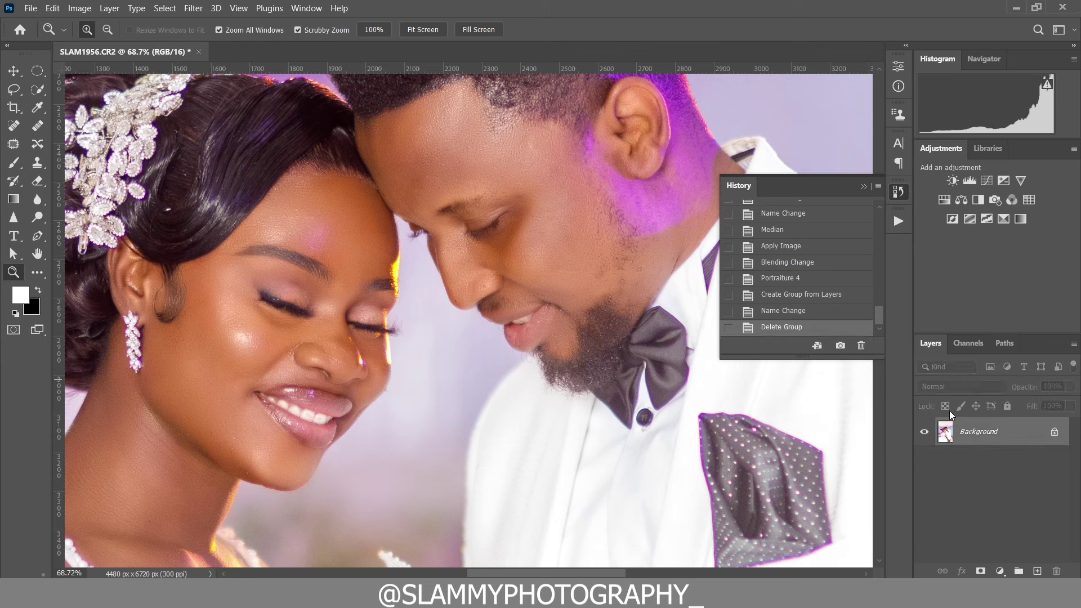
mouse_move(876, 321)
left_mouse_down()
mouse_move(877, 222)
mouse_move(880, 333)
left_mouse_up()
left_click(832, 217)
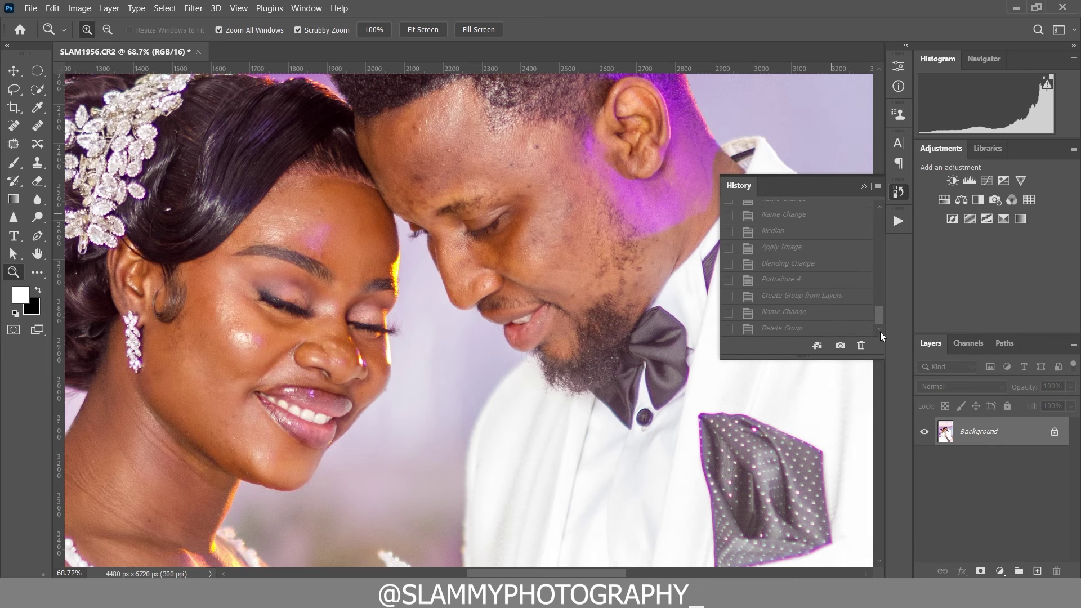
left_click(822, 329)
left_click_drag(506, 155, 516, 174)
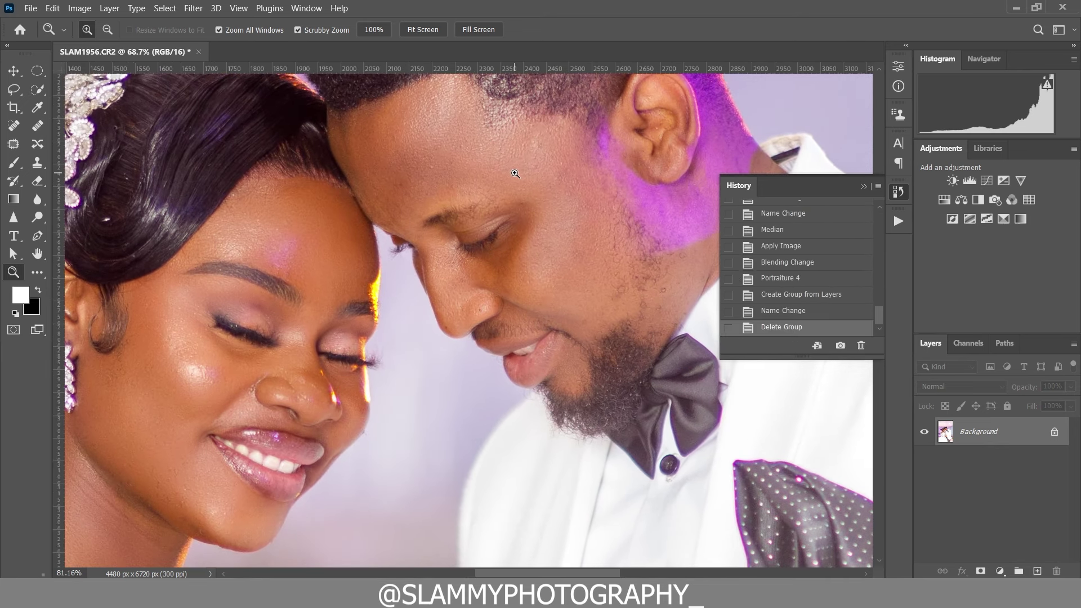
Fit the whole photo on screen after briefly zooming in on the couple
left_click(239, 7)
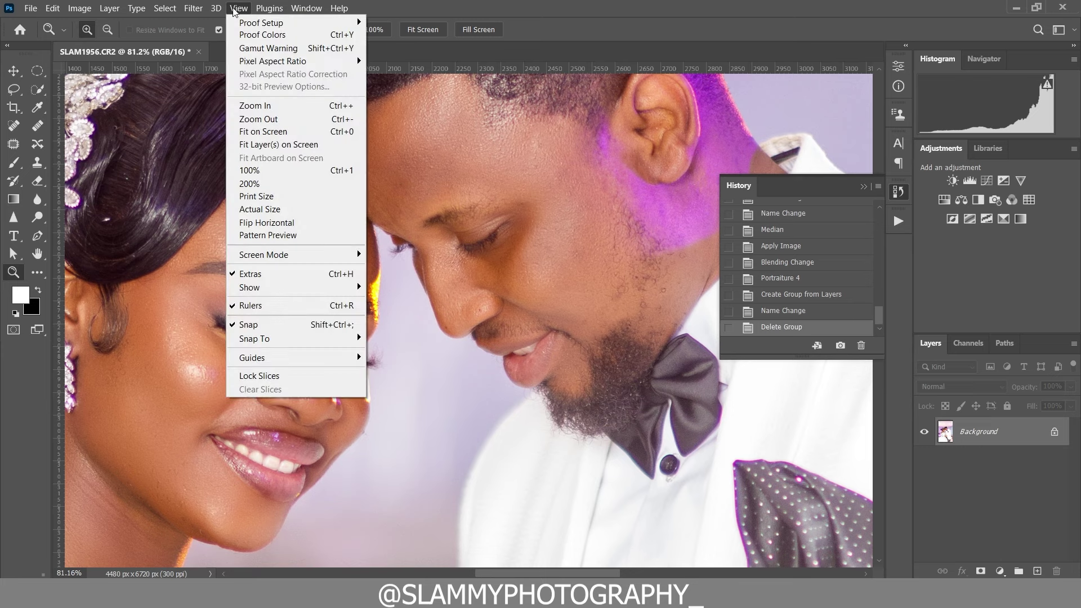
left_click(289, 132)
left_click_drag(479, 388, 514, 402)
left_click(239, 8)
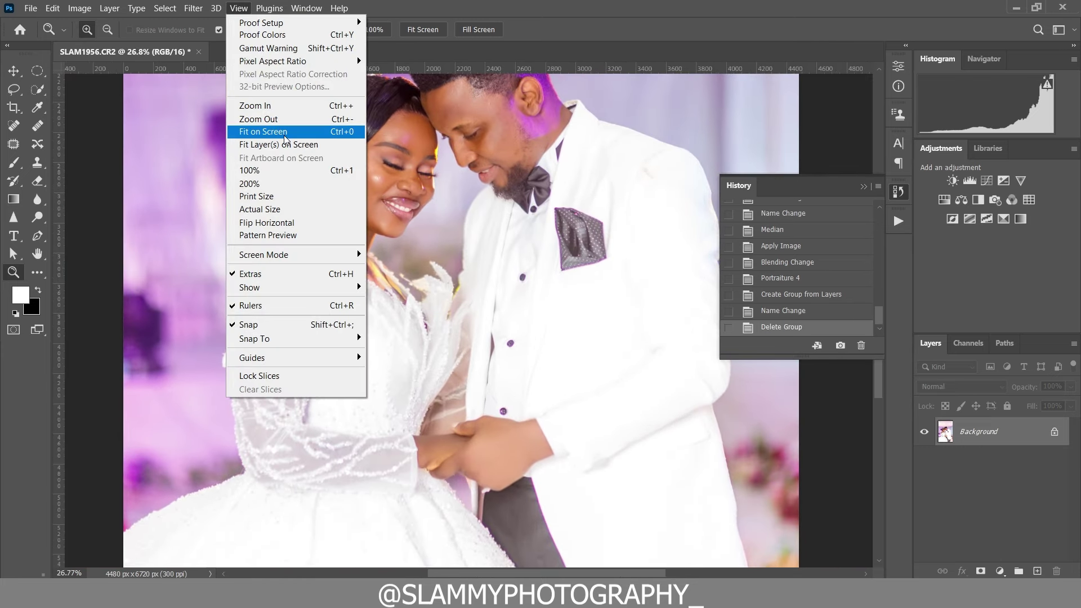
left_click(285, 131)
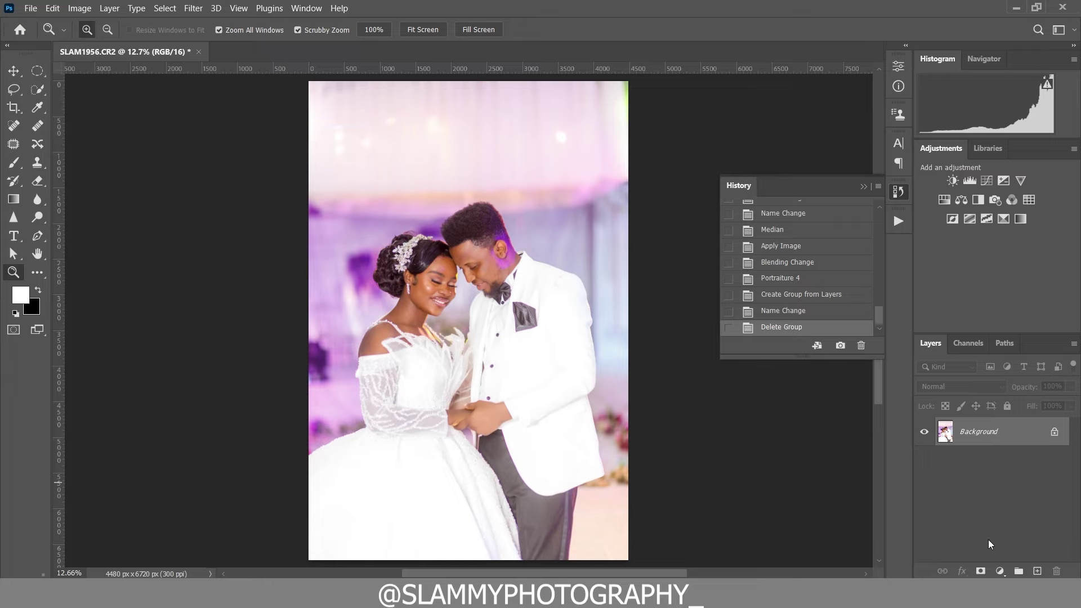
Add a Color Lookup layer with white wedding luts.CUBE and lower its opacity to 34%
left_click(1000, 570)
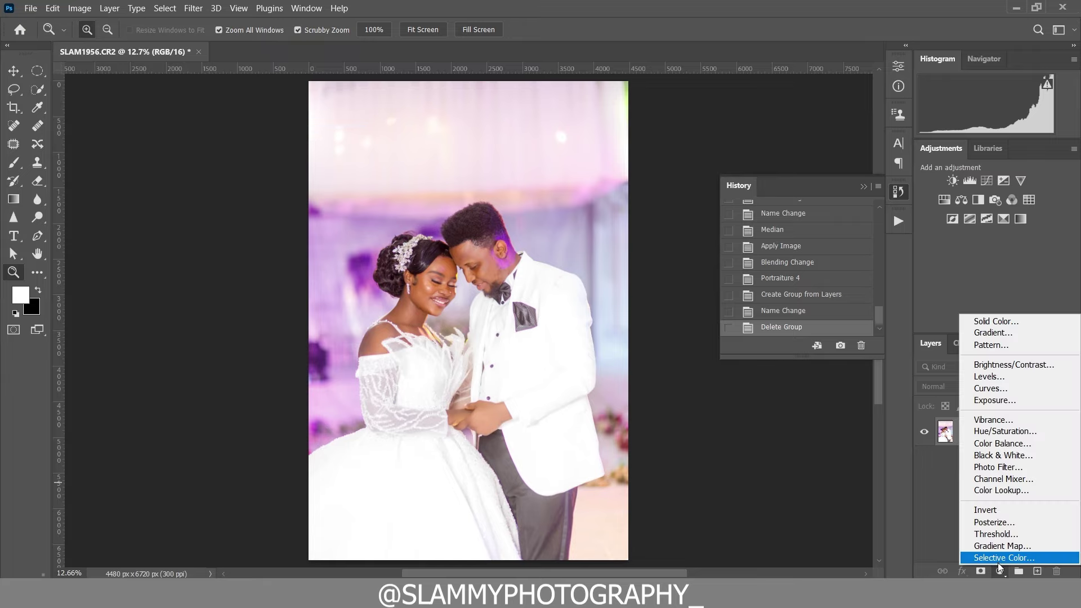
left_click(1008, 490)
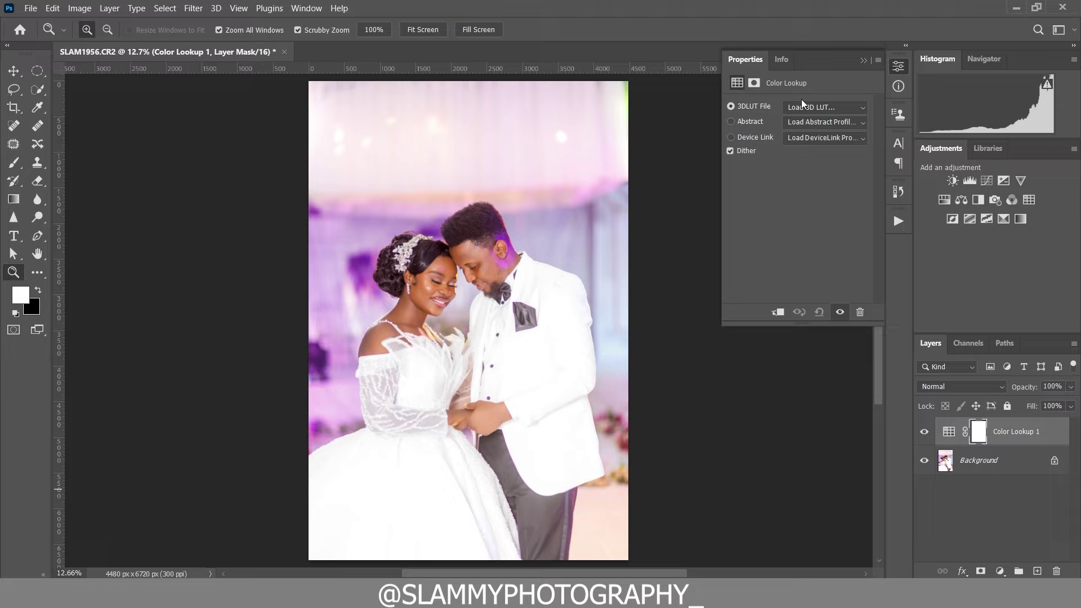
left_click(803, 107)
left_click(811, 117)
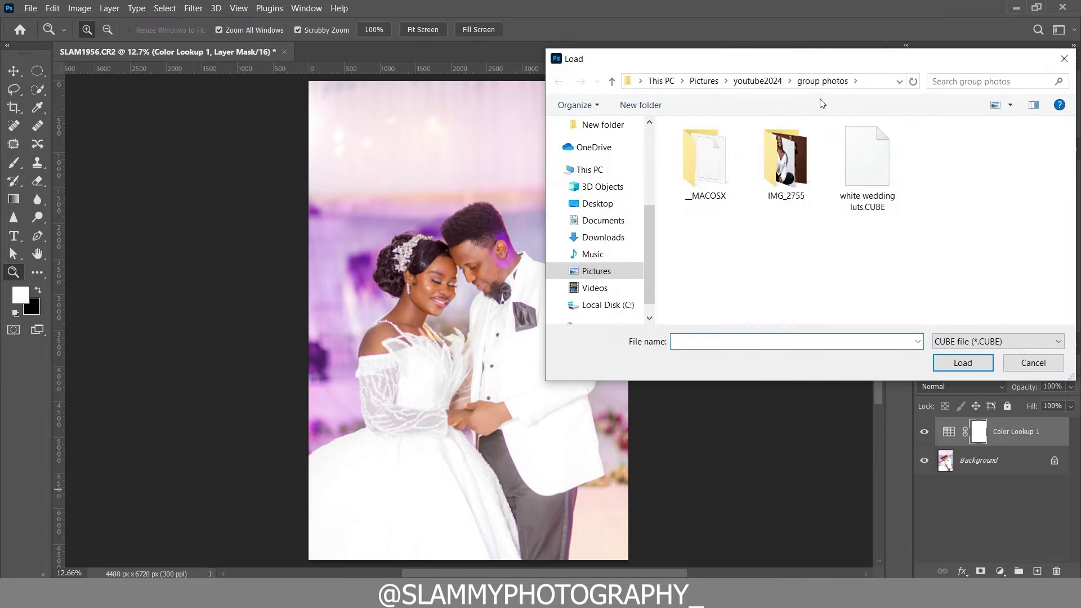
left_click(876, 171)
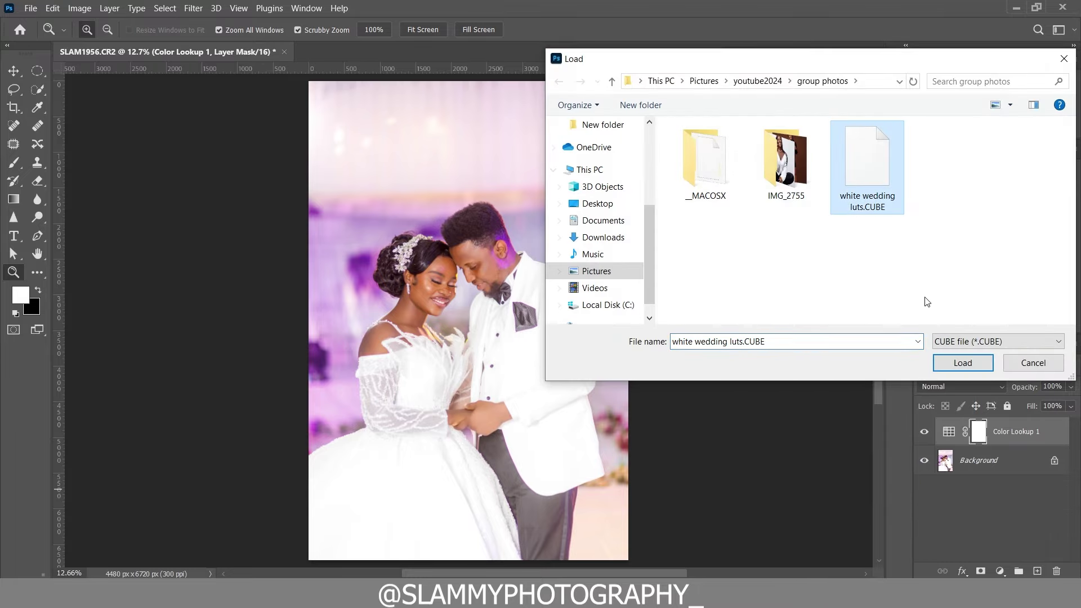
left_click(954, 374)
left_click_drag(483, 295, 504, 321)
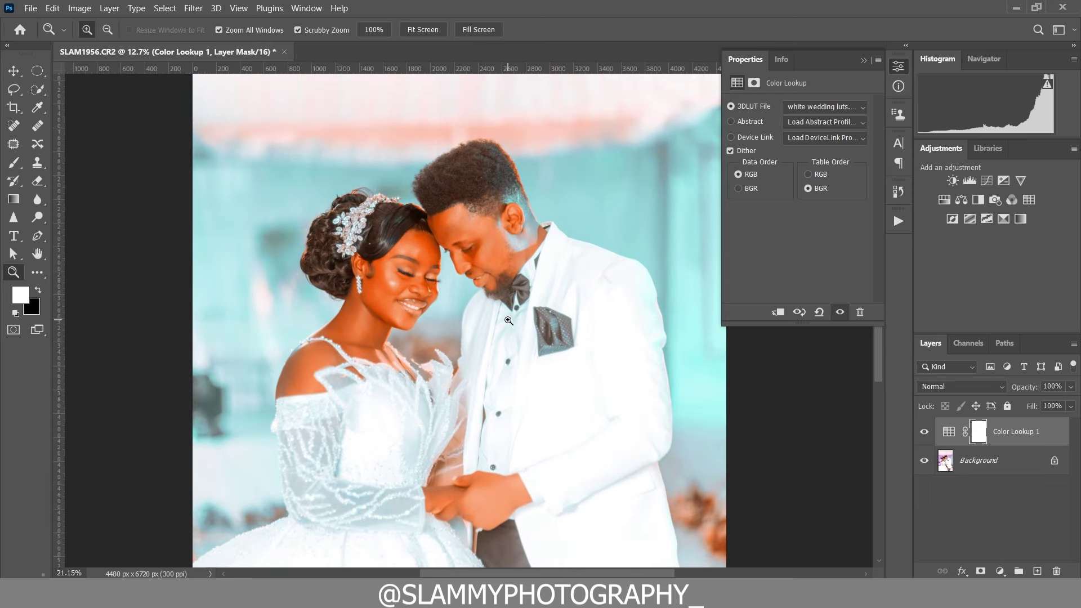
mouse_move(1029, 390)
left_mouse_down()
mouse_move(1011, 393)
mouse_move(1022, 390)
left_mouse_up()
left_click(234, 8)
left_click(294, 118)
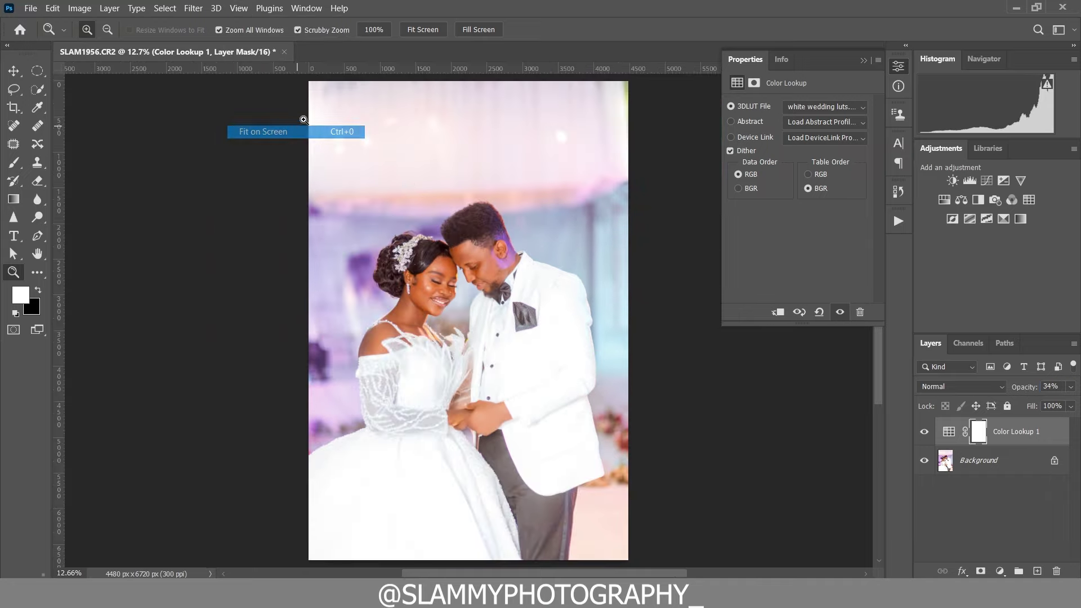
left_click(921, 433)
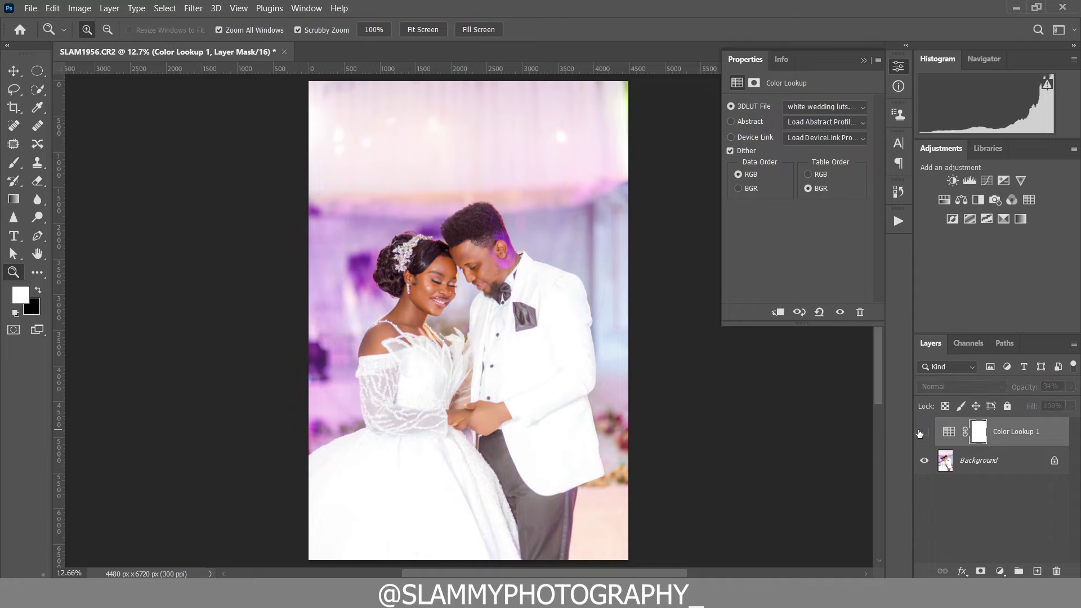
left_click(923, 433)
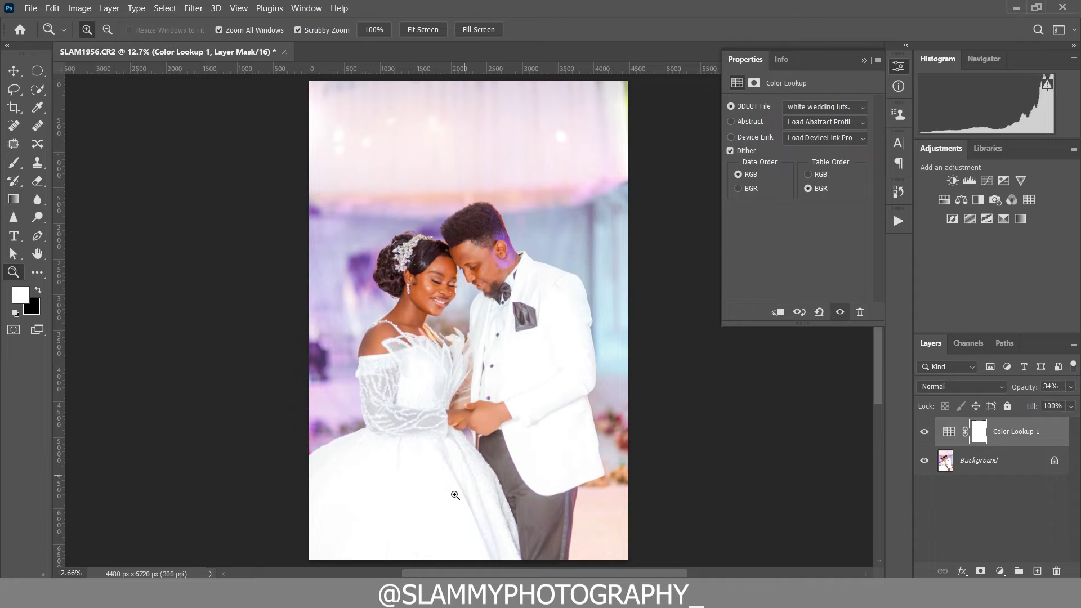
left_click(512, 379)
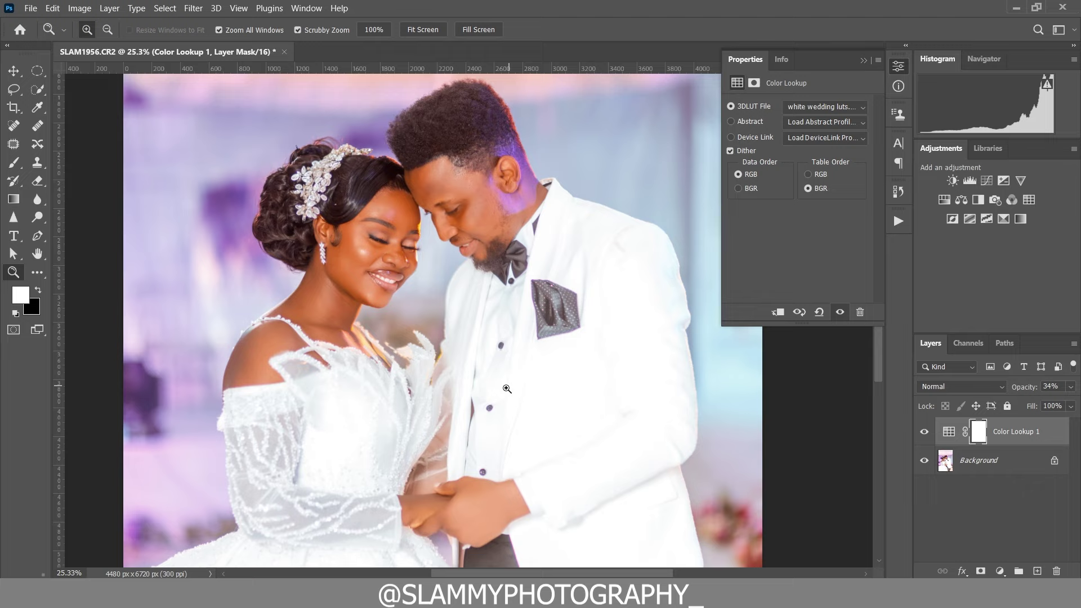
scroll(456, 350, "up", 2)
left_click(927, 433)
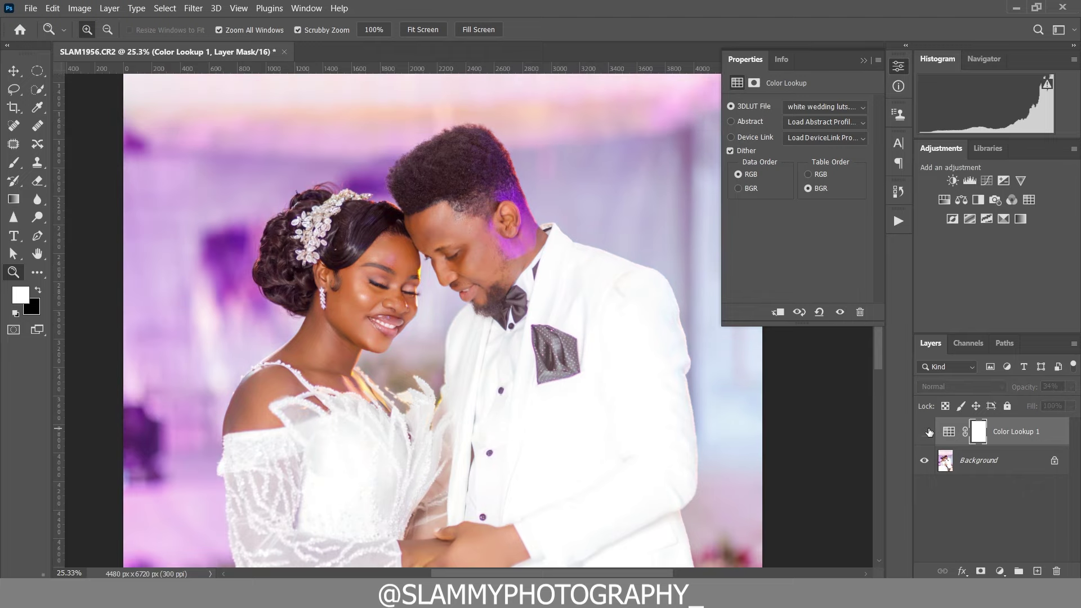
left_click(928, 433)
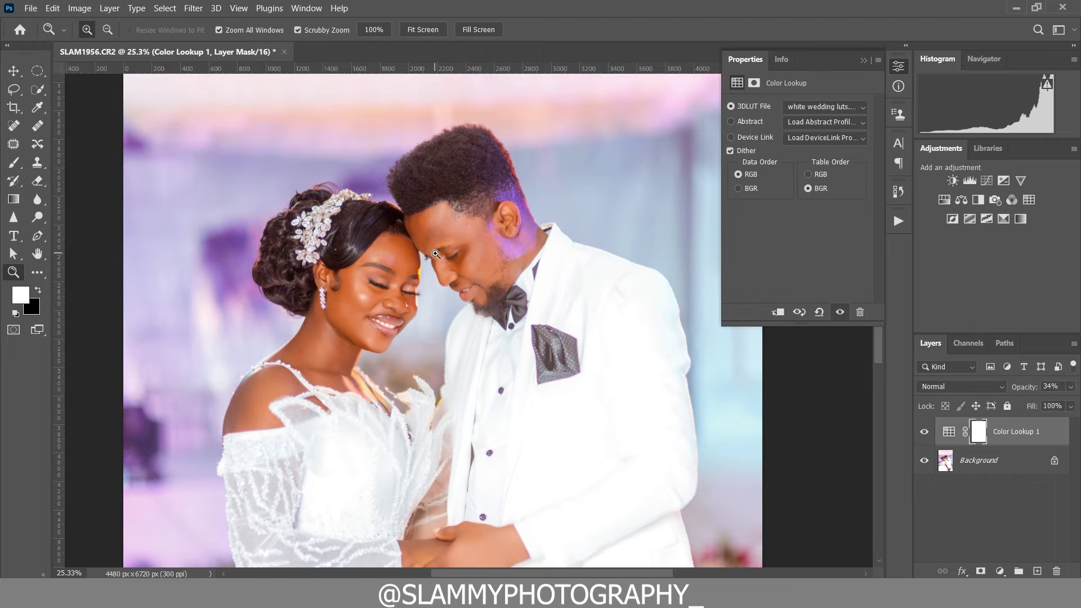
scroll(389, 179, "up", 2)
left_click(239, 8)
left_click(268, 132)
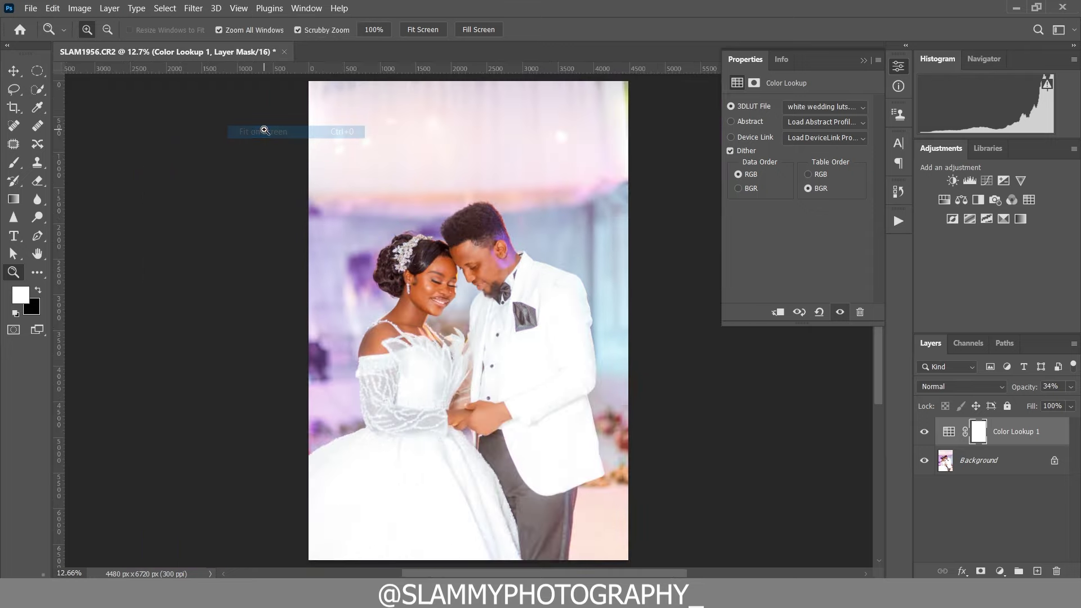
left_click(926, 432)
left_click(926, 433)
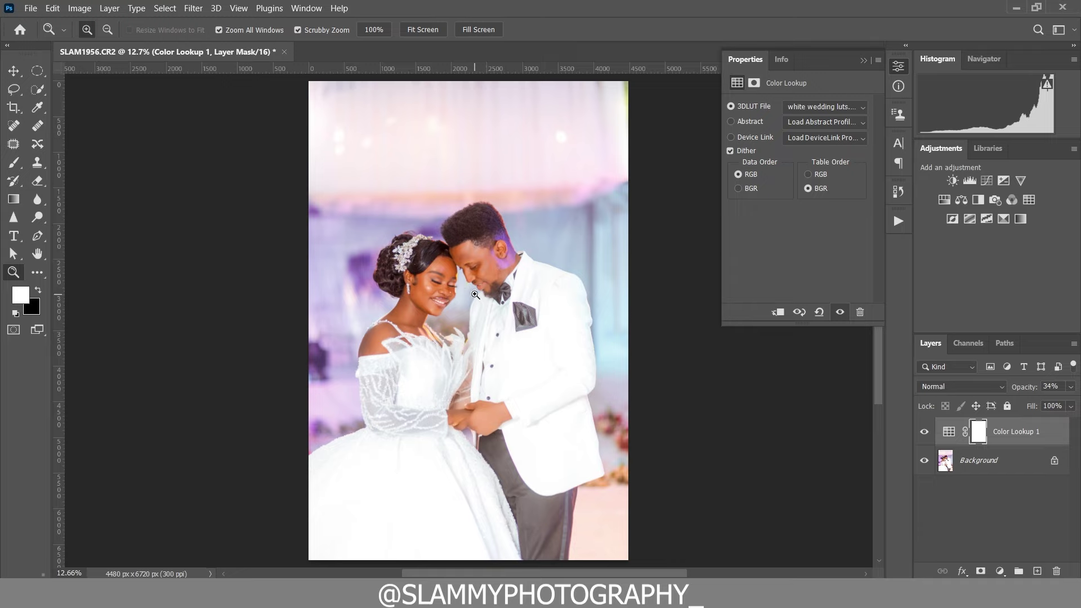
Add a Selective Color layer and set Reds to Cyan -55, Magenta -11
left_click(999, 572)
left_click(996, 562)
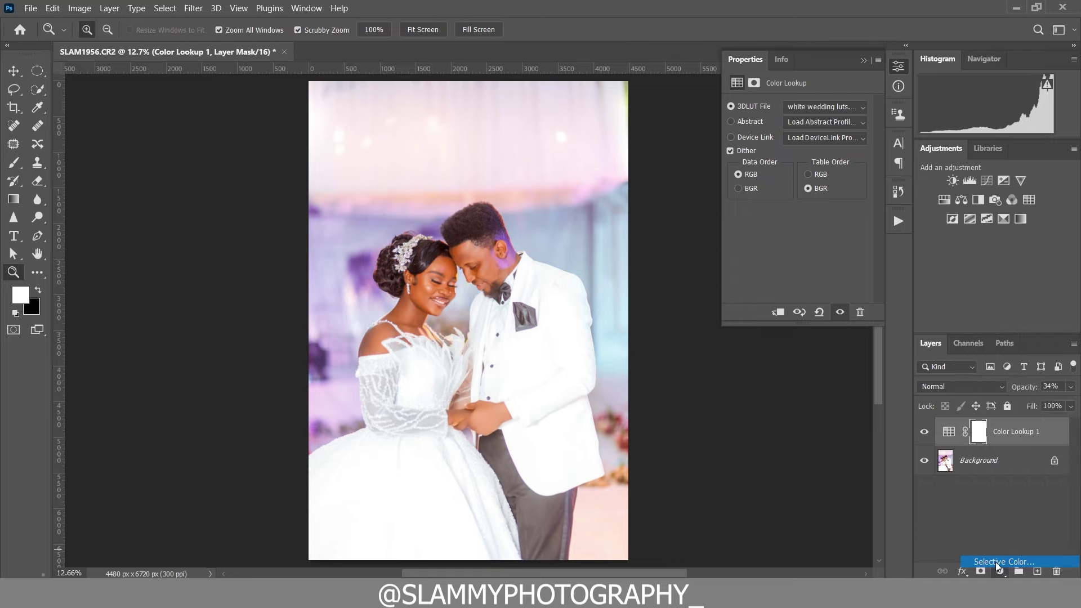
left_click(774, 122)
left_click(776, 130)
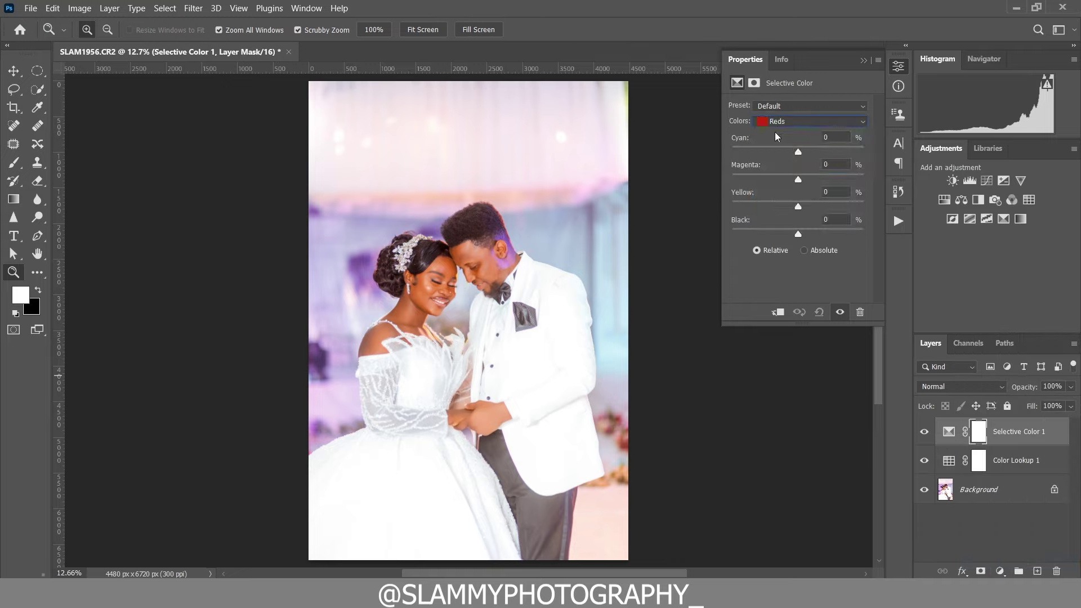
left_click_drag(799, 154, 793, 181)
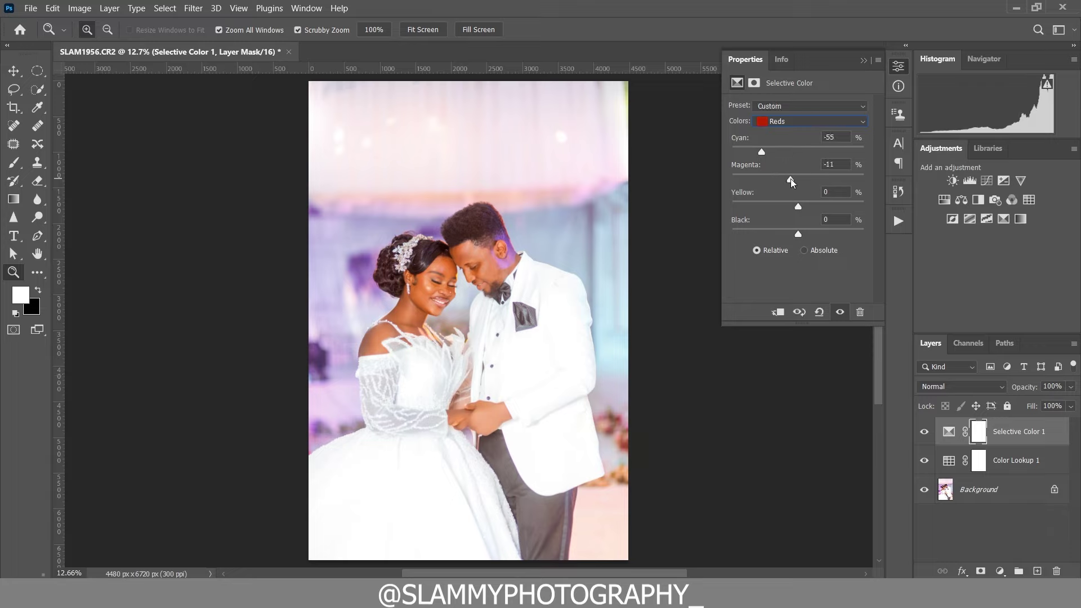
Set the Yellows to Cyan -42, Magenta +25, Yellow -16
left_click(790, 121)
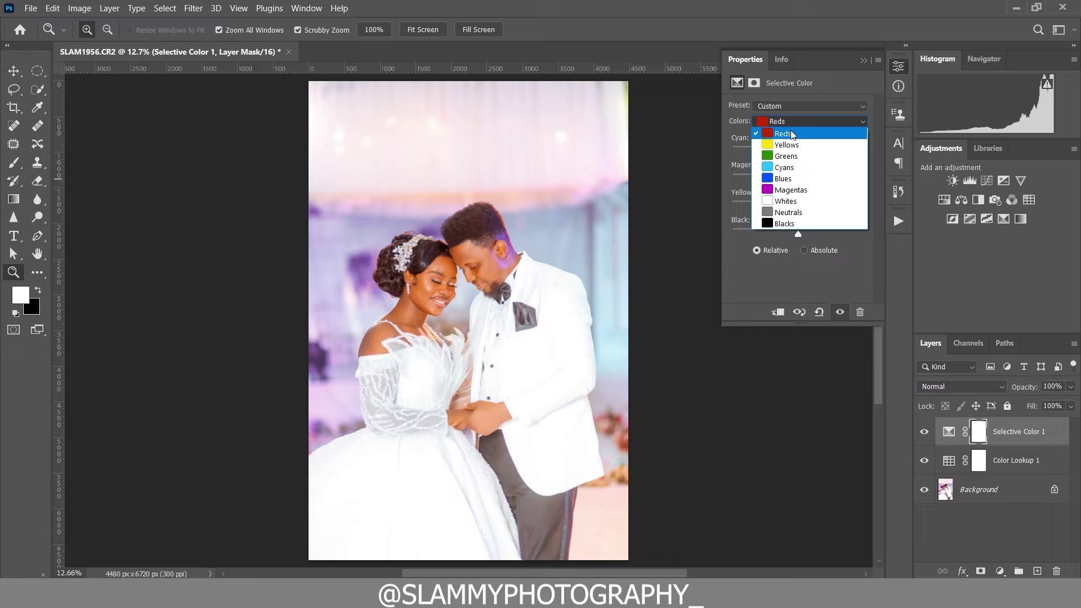
left_click(792, 135)
left_click_drag(799, 179, 844, 157)
mouse_move(752, 151)
left_mouse_down()
mouse_move(780, 153)
mouse_move(770, 152)
left_mouse_up()
left_click_drag(821, 179, 789, 208)
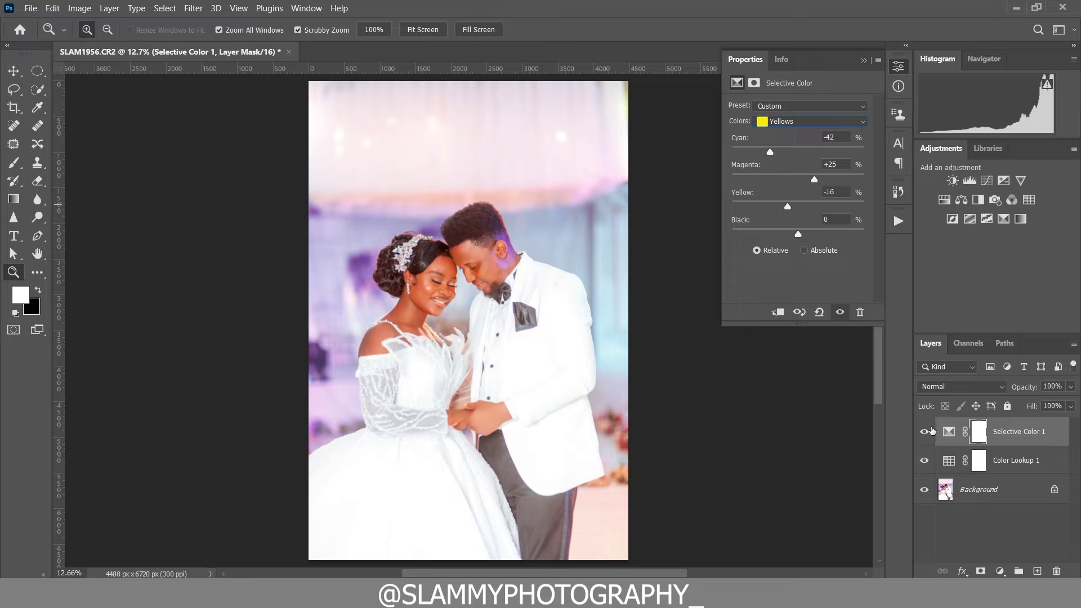
Compare the Selective Color layer on and off, then set its opacity to 80%
left_click(926, 433)
left_click(925, 433)
left_click_drag(1030, 388, 1012, 391)
Set Selective Color Blacks to Cyan +6, Yellow -18, Black +18 and compare with the layer hidden
left_click(810, 121)
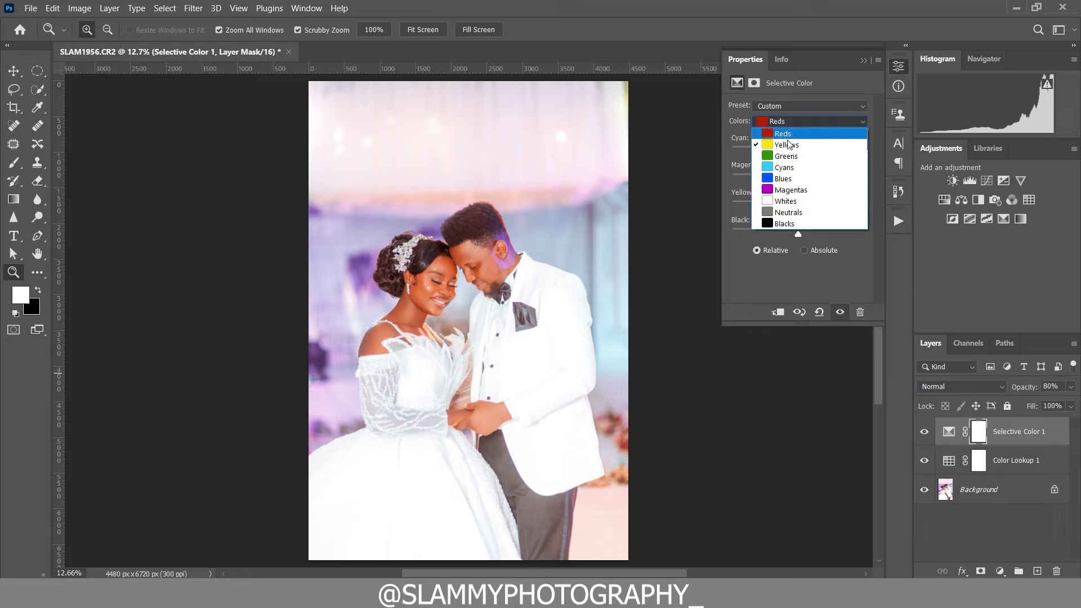
left_click(798, 225)
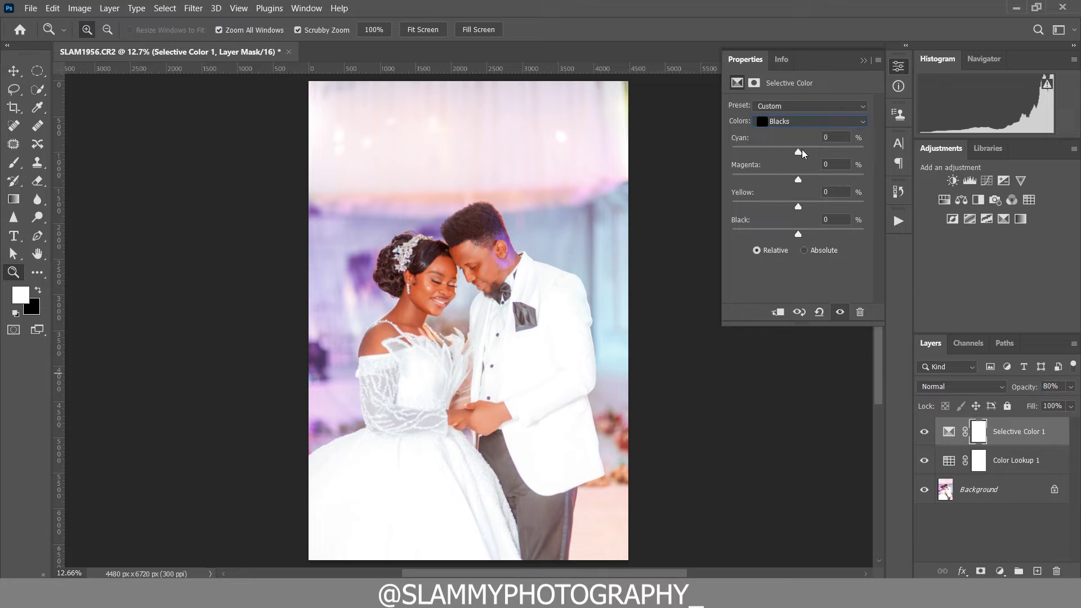
mouse_move(803, 153)
left_mouse_down()
mouse_move(821, 157)
mouse_move(804, 162)
left_mouse_up()
left_click_drag(794, 209, 811, 240)
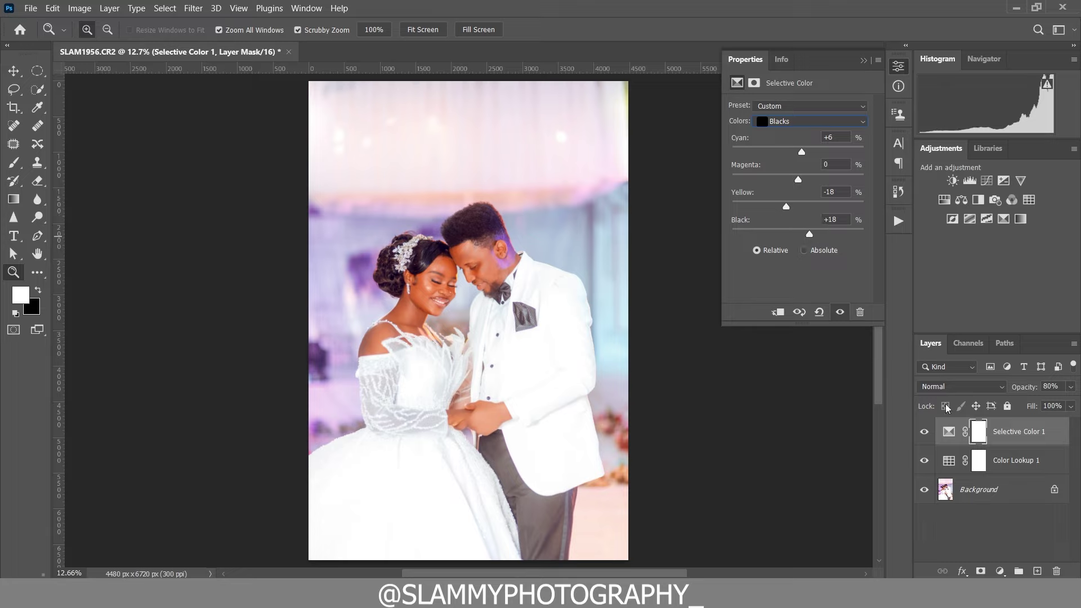
left_click(924, 432)
left_click(925, 431)
left_click(795, 123)
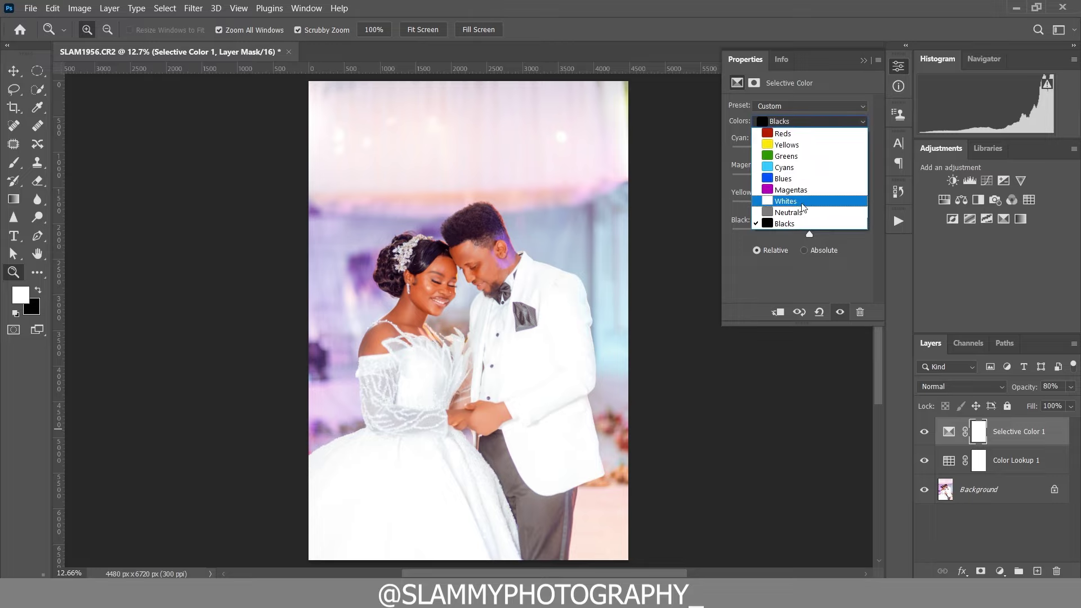
Set the Selective Color Whites to Cyan +40, Yellow -28, Black +25
left_click(805, 206)
left_click_drag(799, 150, 750, 153)
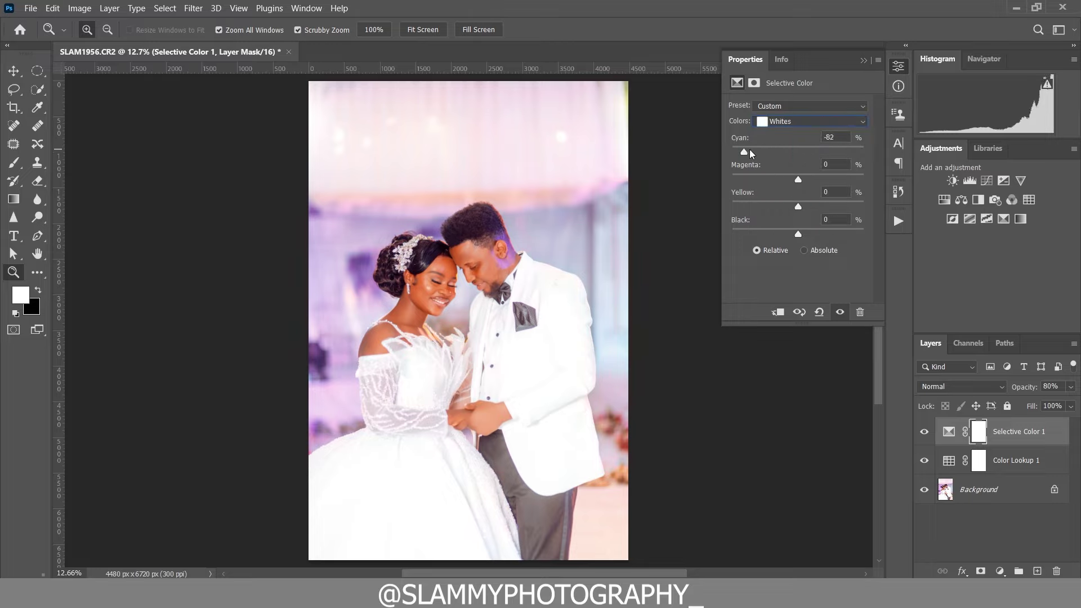
mouse_move(823, 154)
left_mouse_down()
mouse_move(834, 154)
mouse_move(823, 156)
left_mouse_up()
left_click_drag(798, 207, 930, 251)
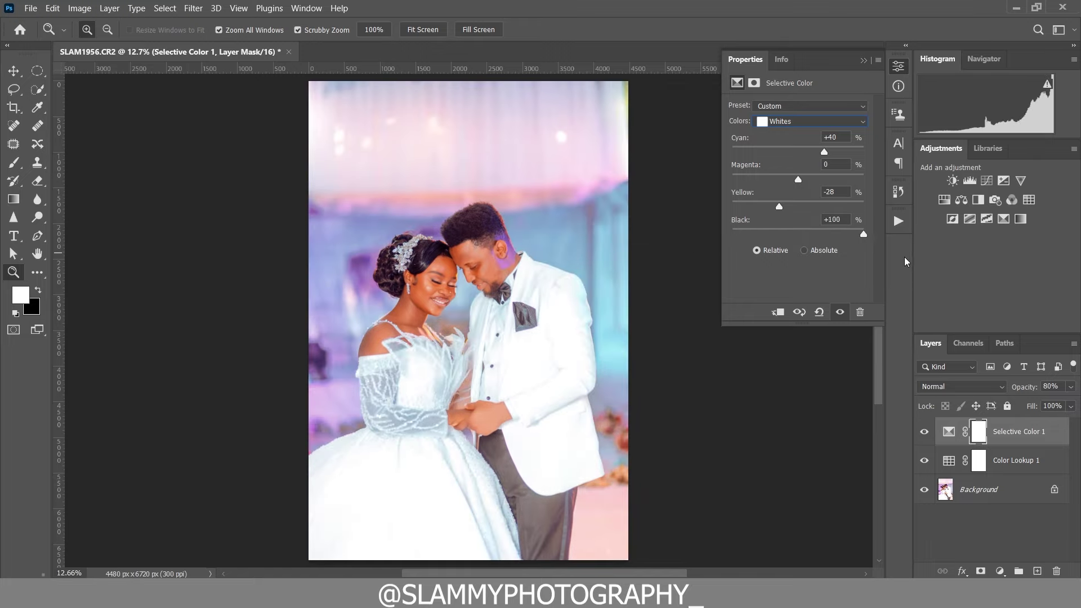
left_click_drag(906, 262, 814, 235)
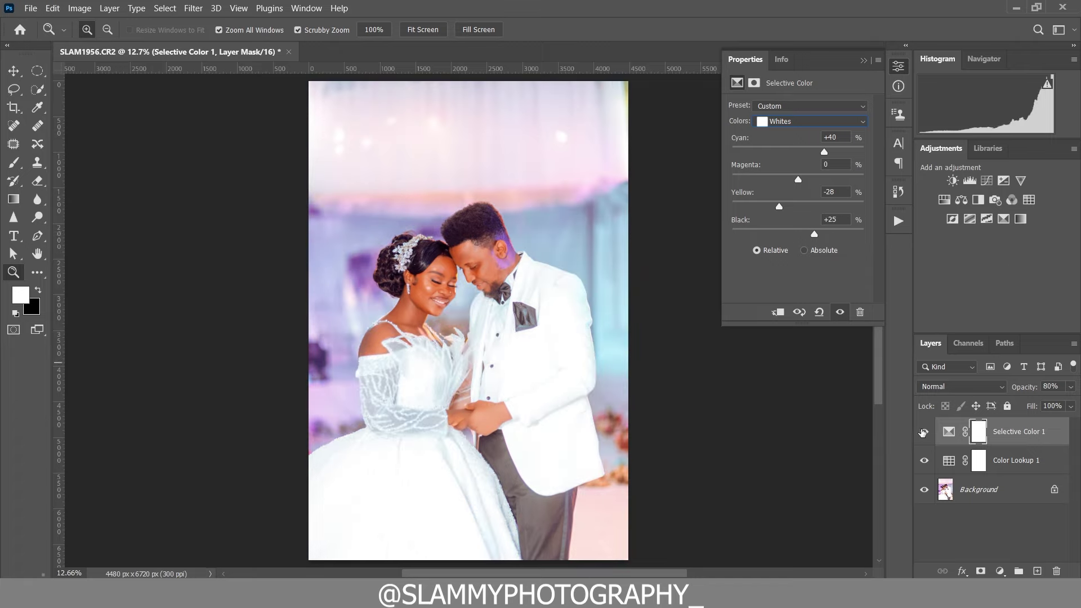
Compare the final grade with the original via the layer eye and History snapshot, then close History
left_click(924, 432)
left_click(923, 432)
left_click(901, 193)
mouse_move(880, 323)
left_mouse_down()
mouse_move(879, 217)
mouse_move(886, 323)
left_mouse_up()
left_click(834, 217)
left_click(817, 328)
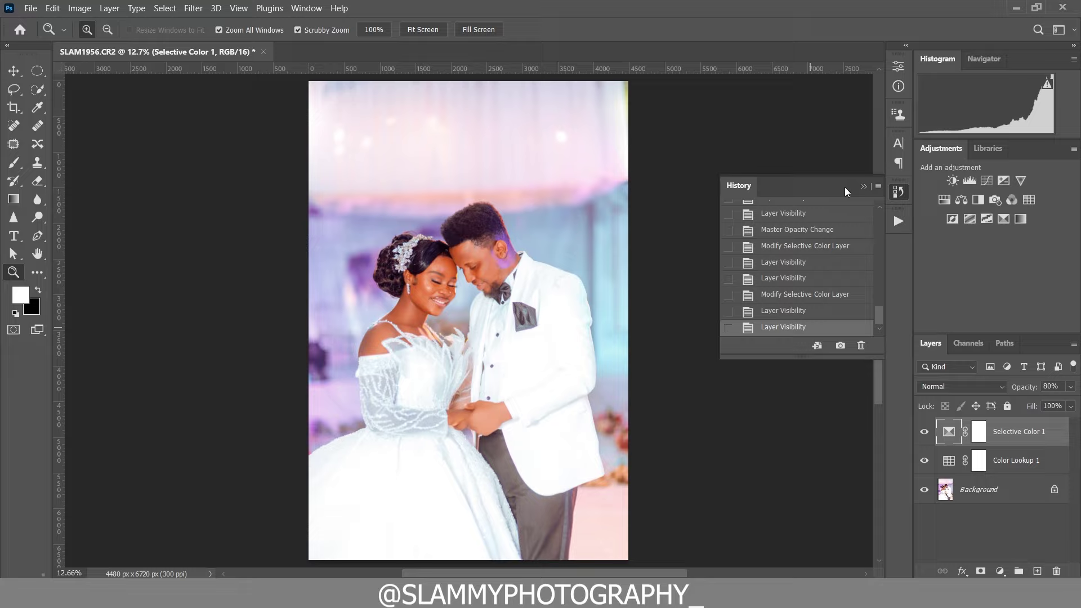
left_click(864, 188)
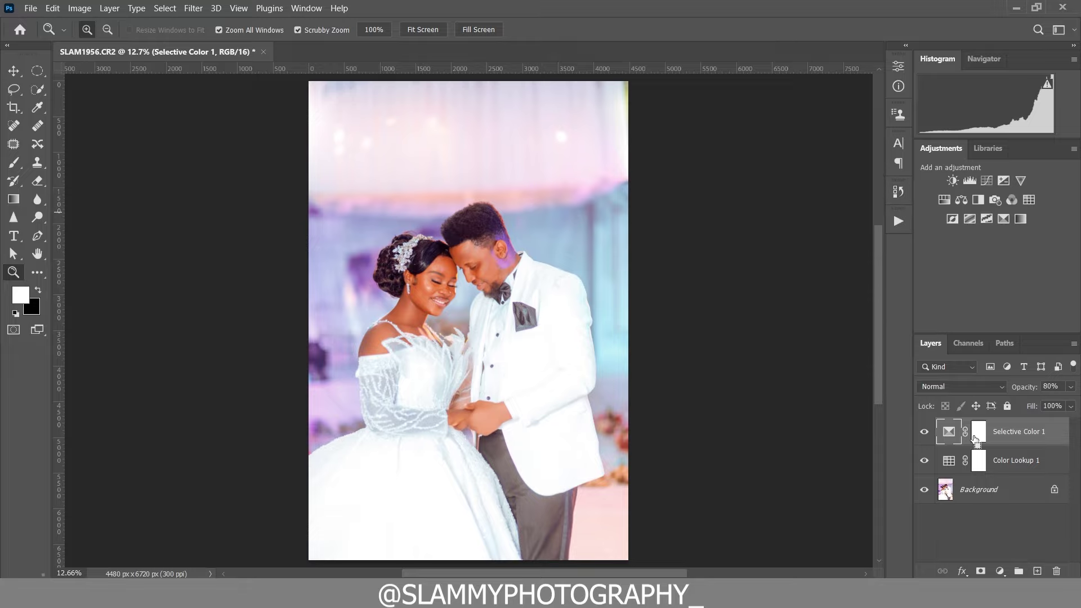